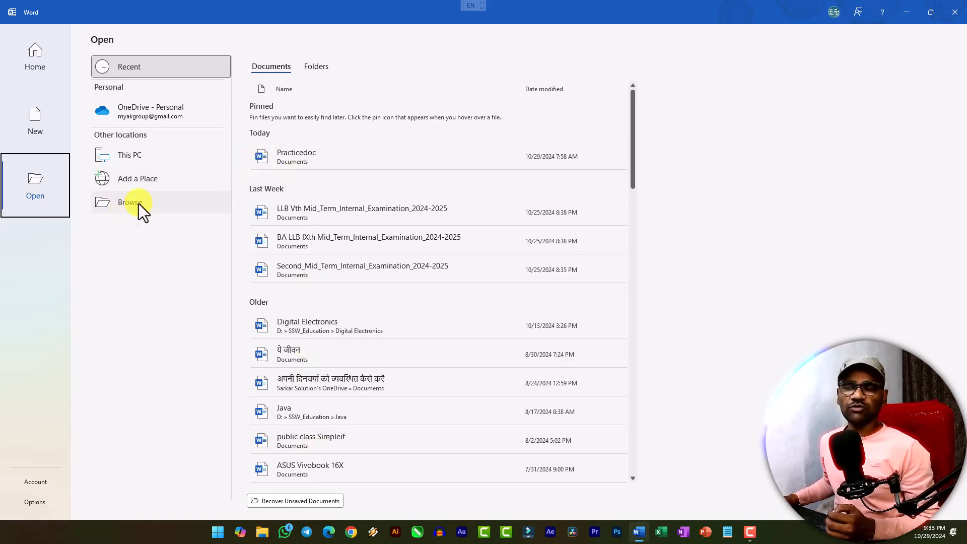
Open the recent document Practicedoc and bring its first paragraph into view at a larger zoom
{"action": "left_click", "coordinate": [290, 163]}
{"action": "scroll", "coordinate": [334, 226], "scroll_direction": "down", "scroll_amount": 6}
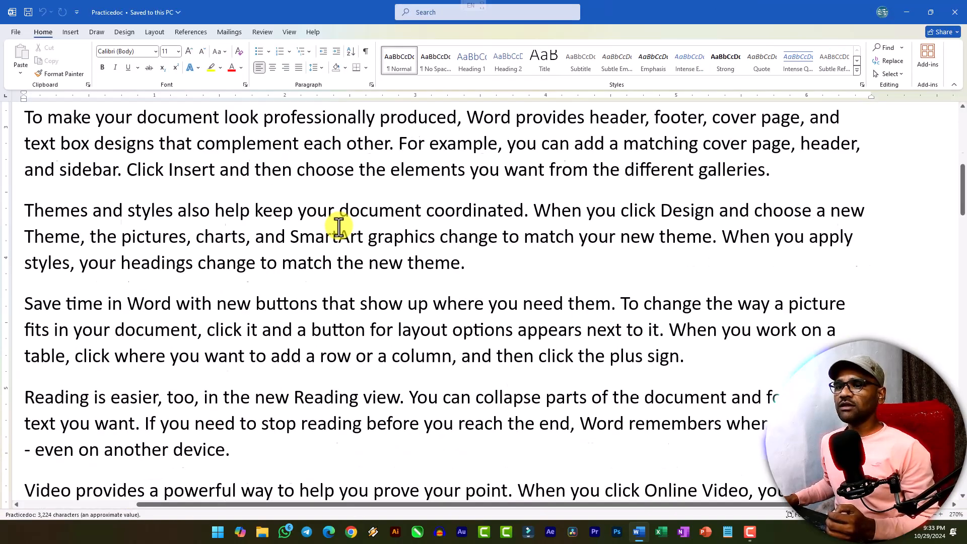
{"action": "scroll", "coordinate": [339, 222], "scroll_direction": "up", "scroll_amount": 4}
{"action": "scroll", "coordinate": [378, 227], "scroll_direction": "down", "scroll_amount": 7}
{"action": "scroll", "coordinate": [352, 224], "scroll_direction": "up", "scroll_amount": 4}
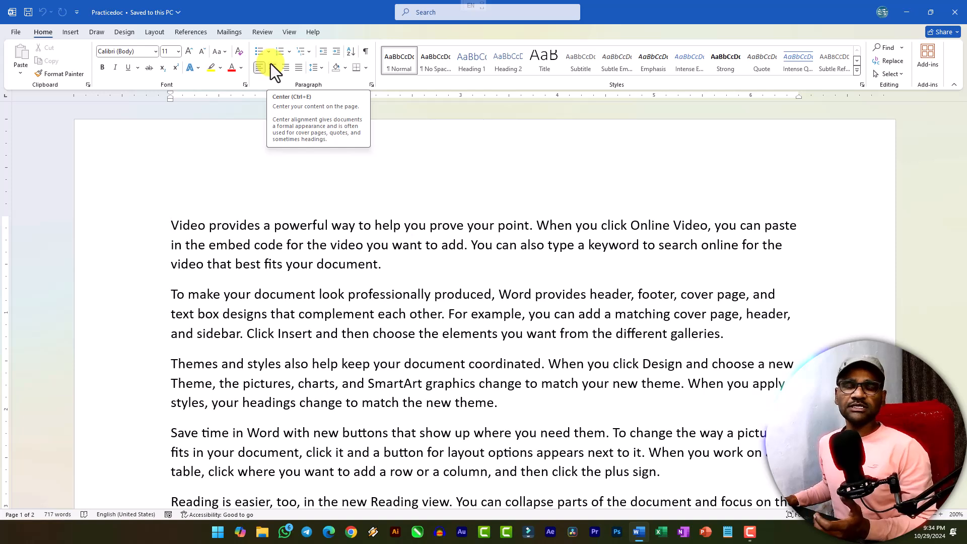
{"action": "left_click", "coordinate": [430, 270]}
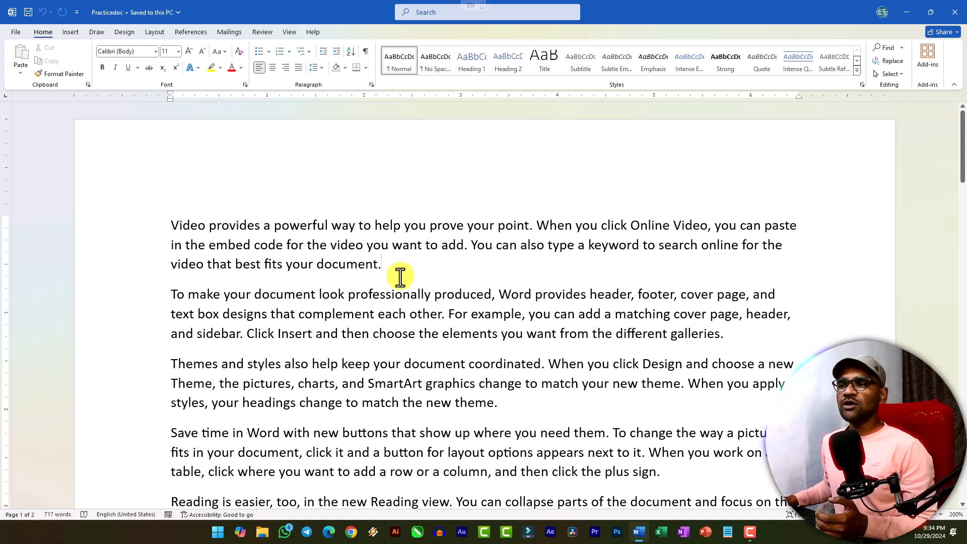
{"action": "scroll", "coordinate": [177, 225], "scroll_direction": "up", "scroll_amount": 2, "text": "ctrl"}
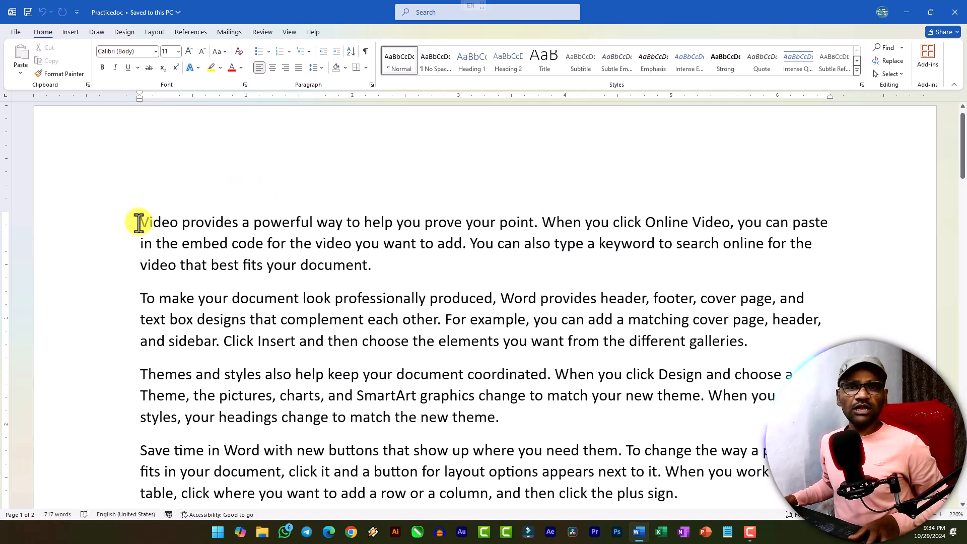
Select the first paragraph and increase its font size stepwise to 16
{"action": "left_click_drag", "start_coordinate": [139, 222], "coordinate": [373, 267]}
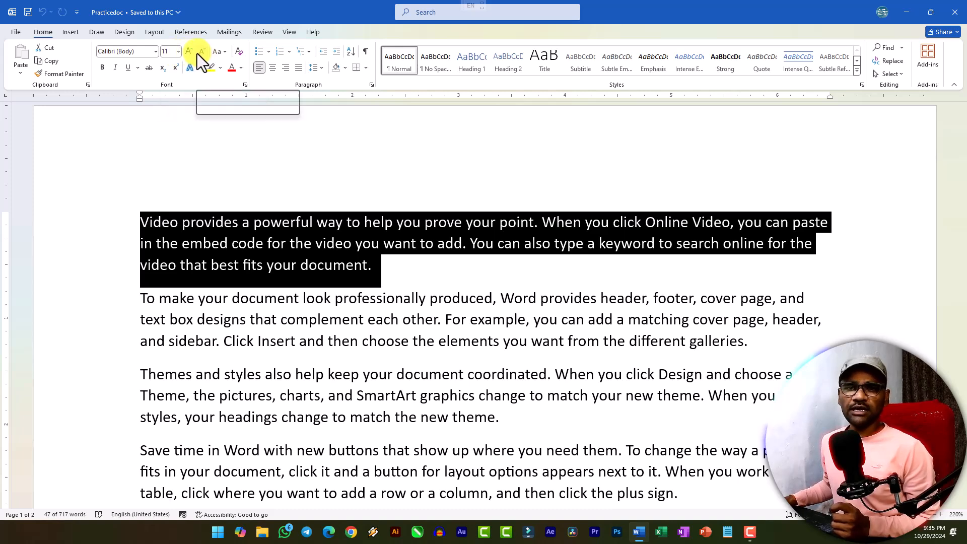
{"action": "left_click", "coordinate": [177, 53]}
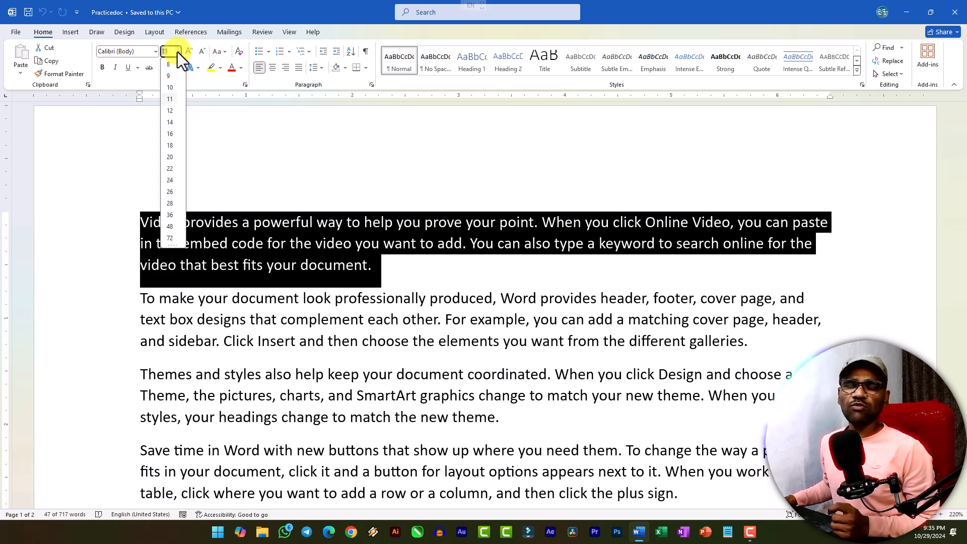
{"action": "left_click", "coordinate": [177, 52]}
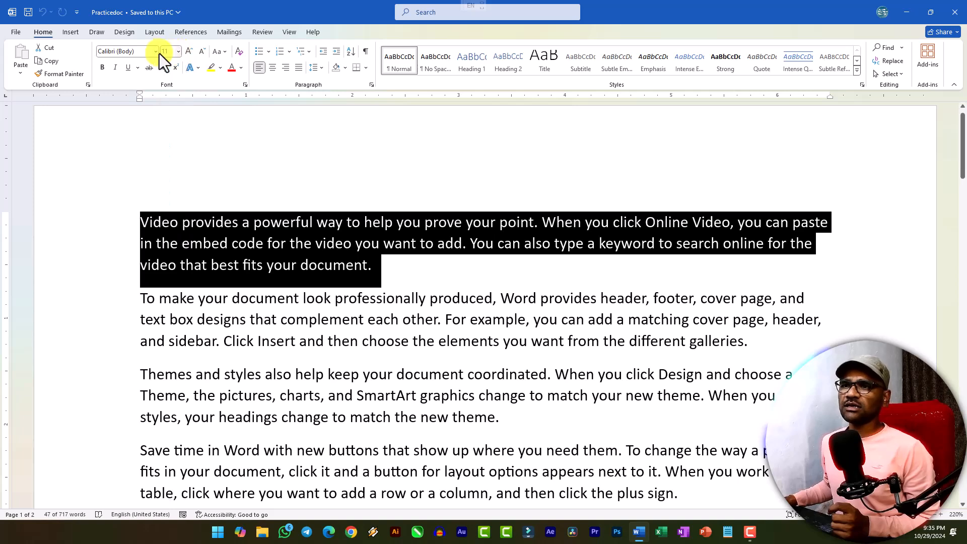
{"action": "left_click", "coordinate": [188, 51]}
{"action": "left_click", "coordinate": [188, 52]}
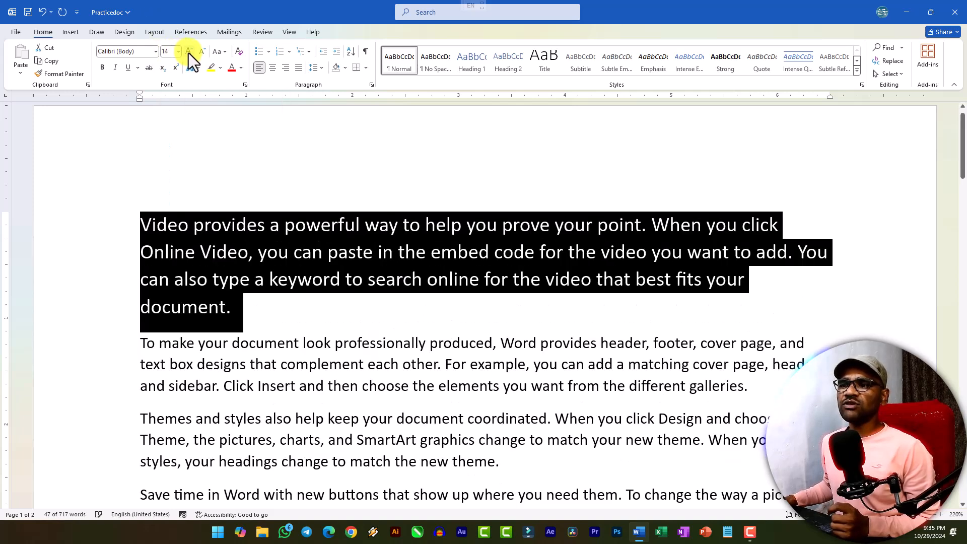
{"action": "left_click", "coordinate": [188, 53]}
{"action": "left_click", "coordinate": [202, 52]}
{"action": "left_click", "coordinate": [202, 53]}
{"action": "left_click", "coordinate": [201, 53]}
{"action": "left_click", "coordinate": [189, 52]}
{"action": "left_click", "coordinate": [190, 52]}
{"action": "left_click", "coordinate": [189, 52]}
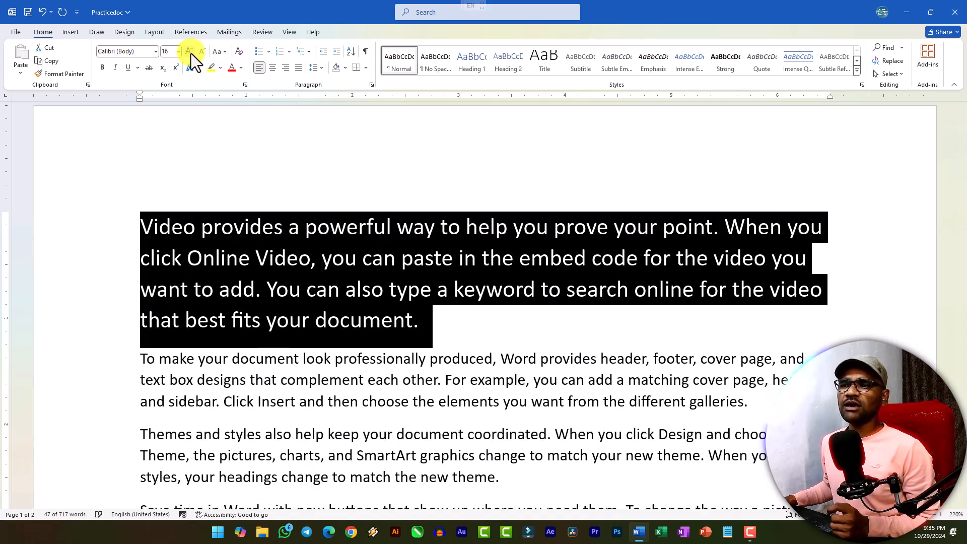
Set the first paragraph's font size to 22
{"action": "left_click", "coordinate": [177, 53]}
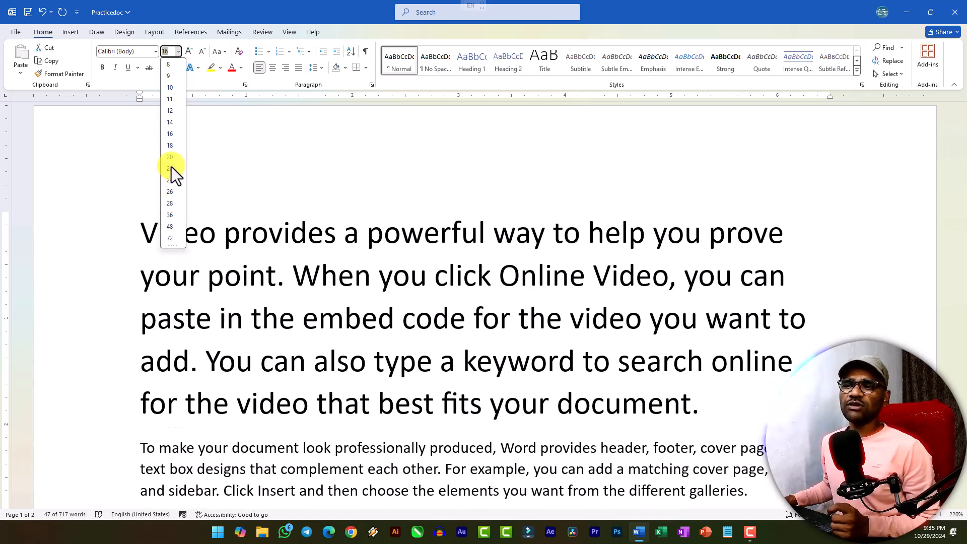
{"action": "left_click", "coordinate": [170, 169]}
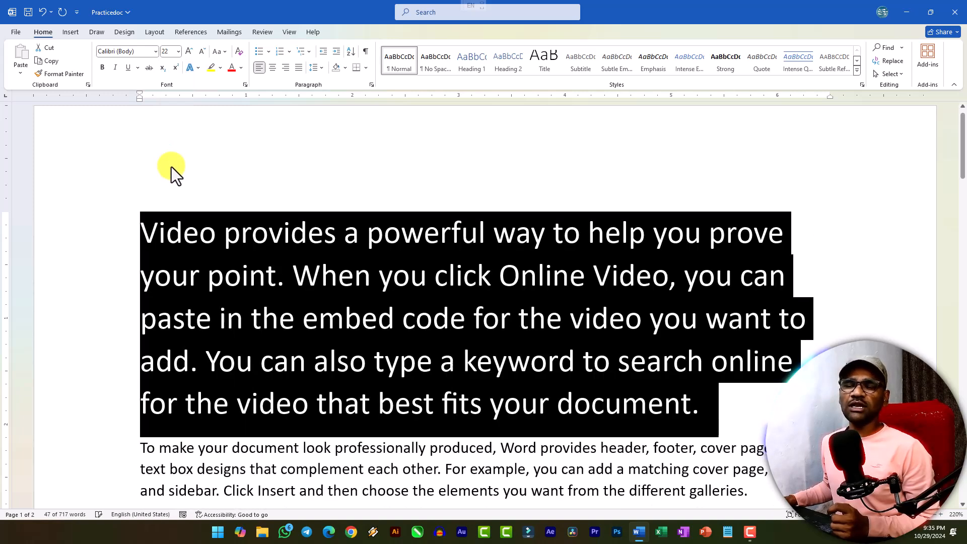
{"action": "left_click", "coordinate": [178, 51]}
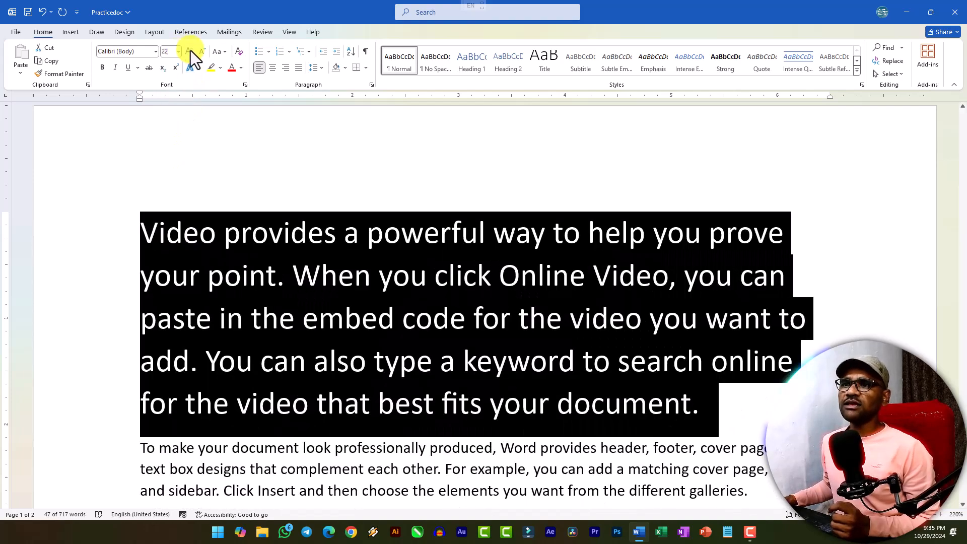
Enlarge the first paragraph's font size step by step to more than 100
{"action": "left_click", "coordinate": [189, 51]}
{"action": "left_click", "coordinate": [190, 52]}
{"action": "left_click", "coordinate": [189, 51]}
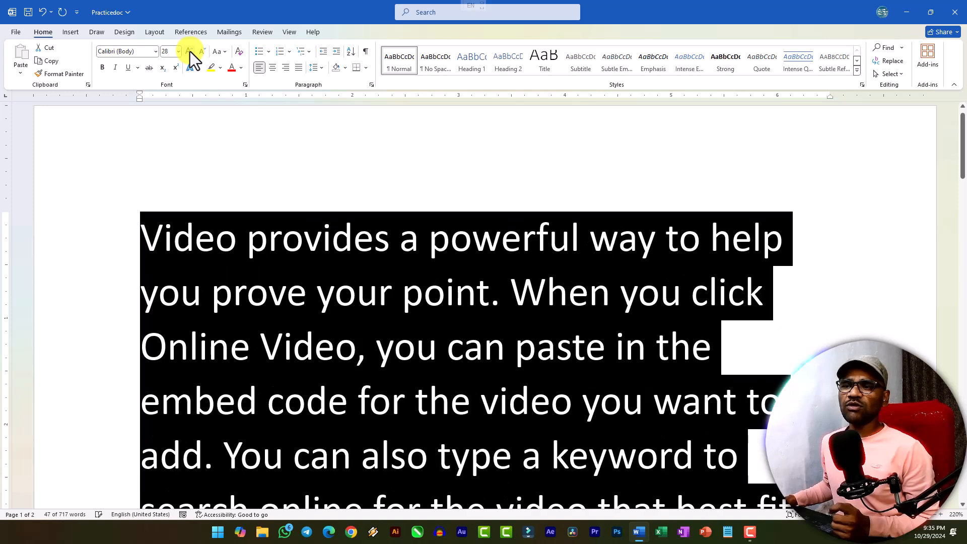
{"action": "left_click", "coordinate": [189, 51]}
{"action": "left_click", "coordinate": [190, 52]}
{"action": "left_click", "coordinate": [190, 51]}
{"action": "left_click", "coordinate": [189, 51]}
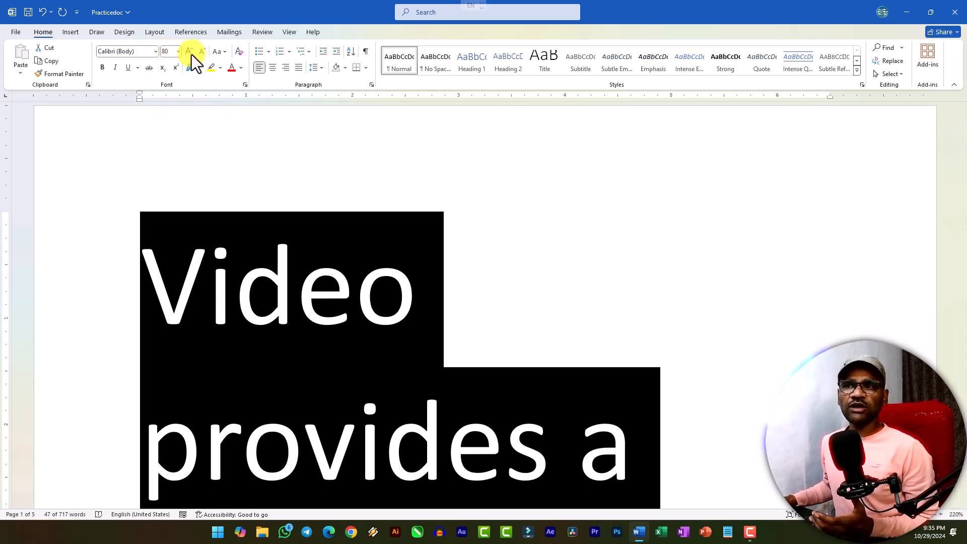
{"action": "left_click", "coordinate": [189, 51]}
{"action": "left_click", "coordinate": [190, 52]}
{"action": "left_click", "coordinate": [189, 51]}
{"action": "left_click", "coordinate": [190, 52]}
{"action": "left_click", "coordinate": [189, 51]}
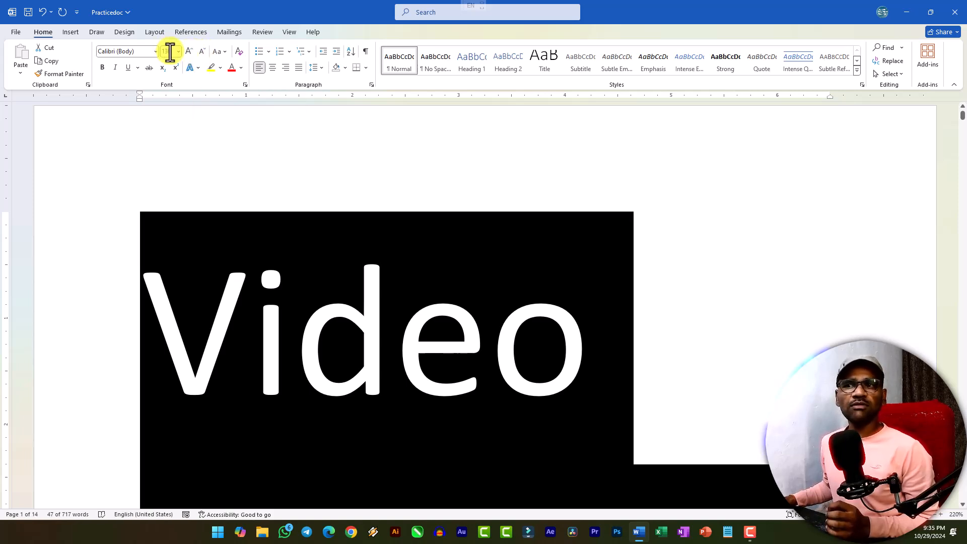
Reduce the first paragraph's font size step by step to 16
{"action": "left_click", "coordinate": [204, 52]}
{"action": "left_click", "coordinate": [204, 51]}
{"action": "left_click", "coordinate": [204, 50]}
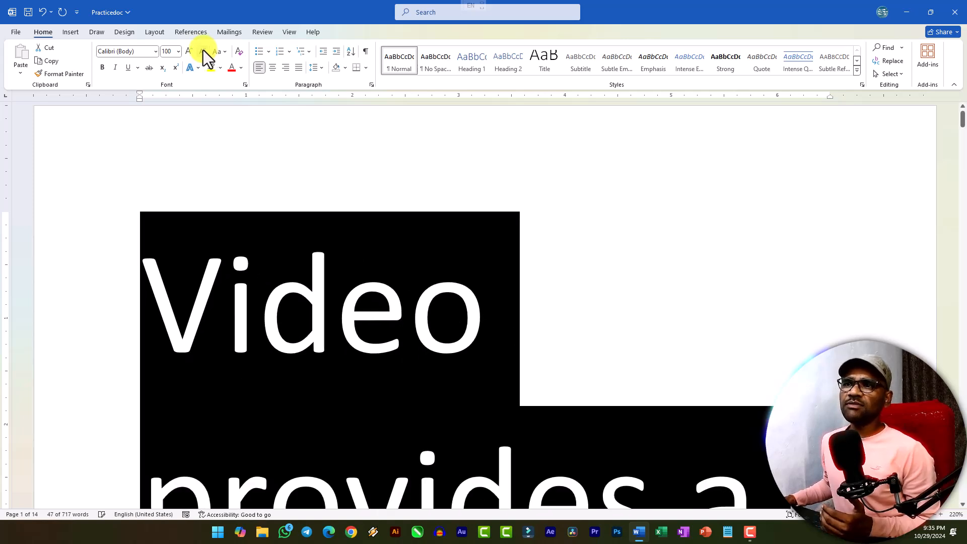
{"action": "left_click", "coordinate": [204, 51]}
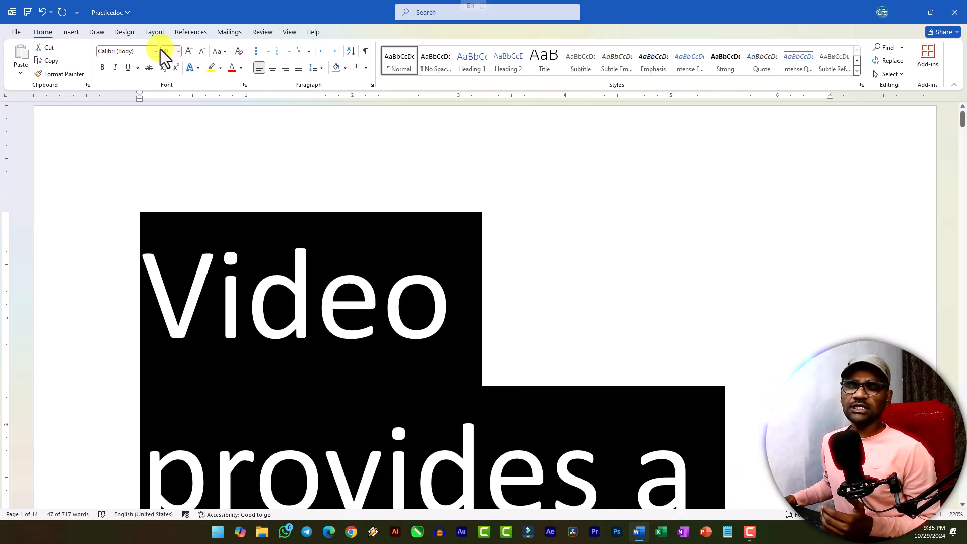
{"action": "left_click", "coordinate": [204, 55]}
{"action": "left_click", "coordinate": [203, 55]}
{"action": "left_click", "coordinate": [204, 55]}
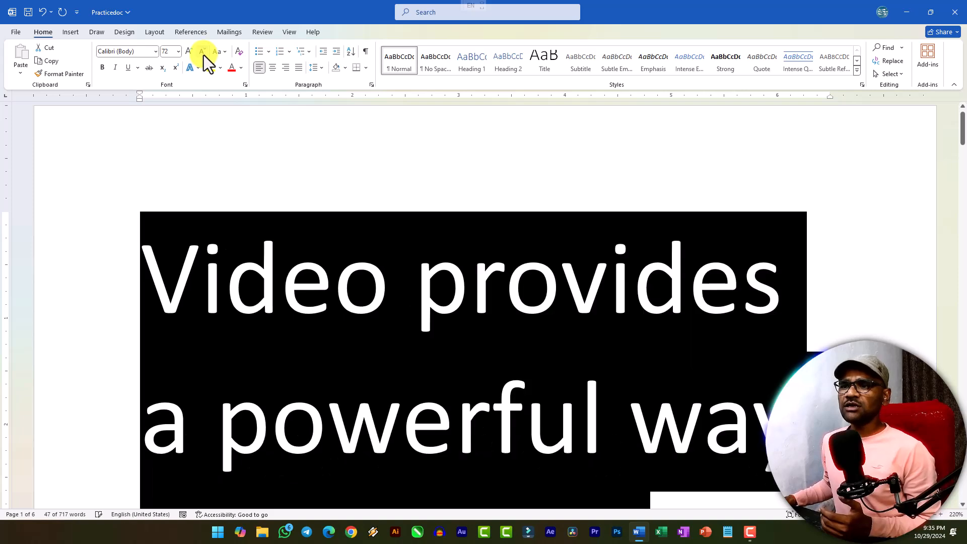
{"action": "left_click", "coordinate": [204, 56]}
{"action": "left_click", "coordinate": [203, 55]}
{"action": "left_click", "coordinate": [203, 55]}
{"action": "left_click", "coordinate": [203, 55]}
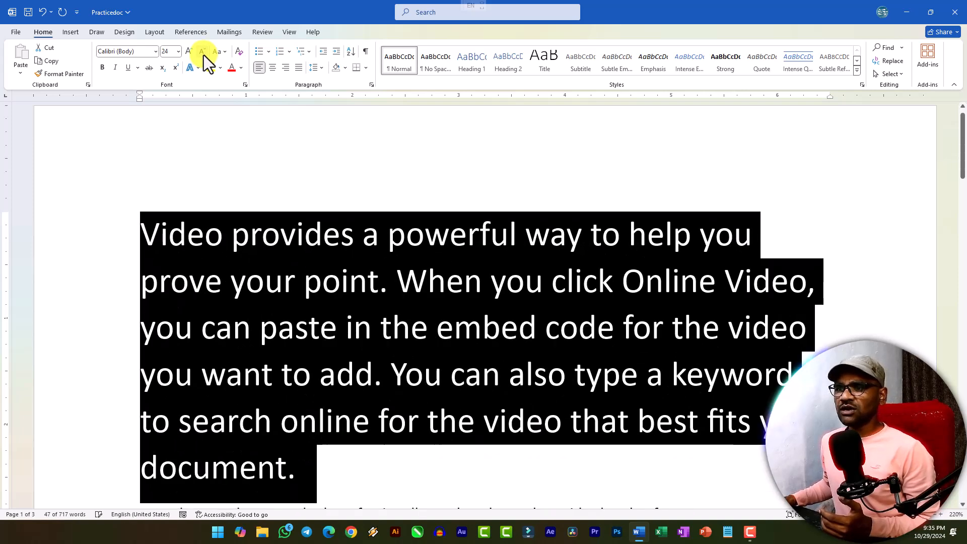
{"action": "left_click", "coordinate": [204, 55]}
{"action": "left_click", "coordinate": [203, 56]}
{"action": "left_click", "coordinate": [203, 55]}
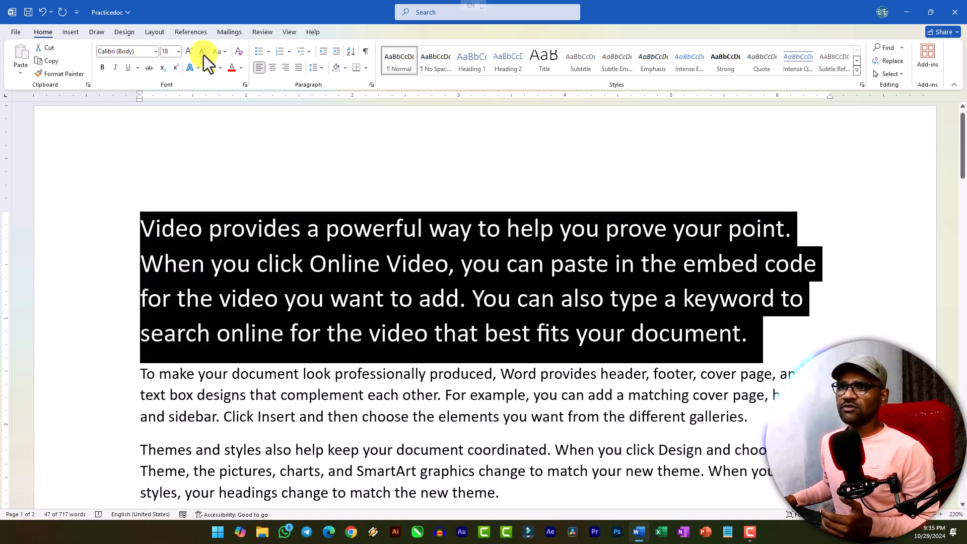
{"action": "left_click", "coordinate": [203, 55]}
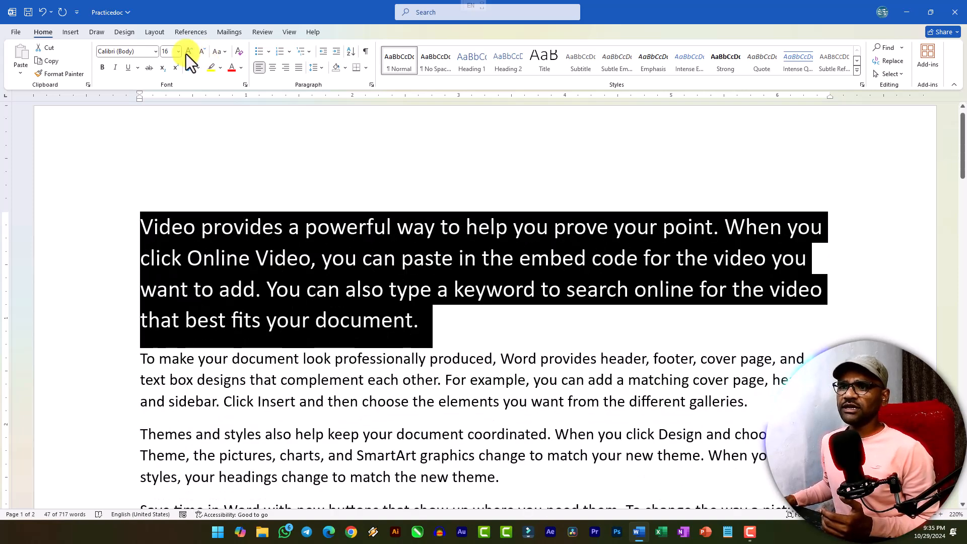
{"action": "left_click", "coordinate": [147, 53]}
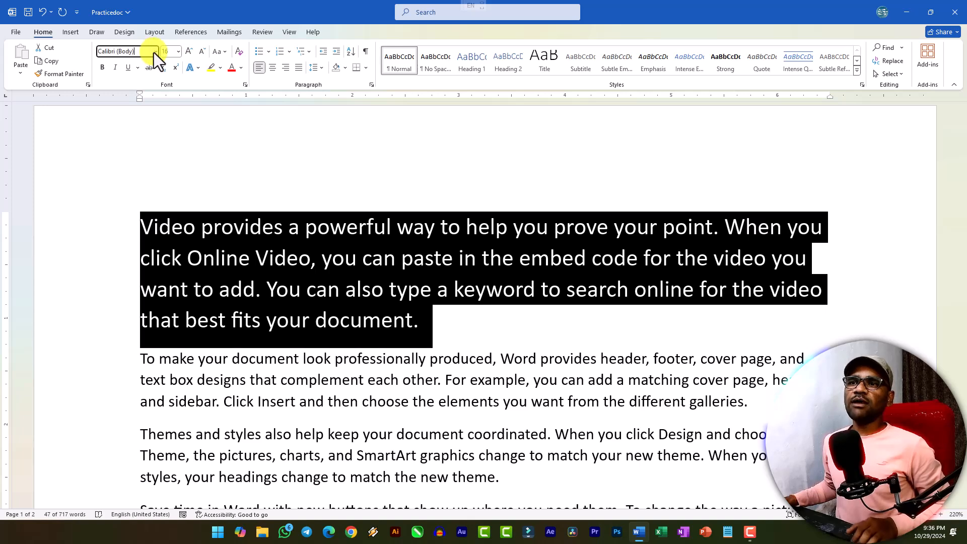
{"action": "left_click", "coordinate": [153, 52]}
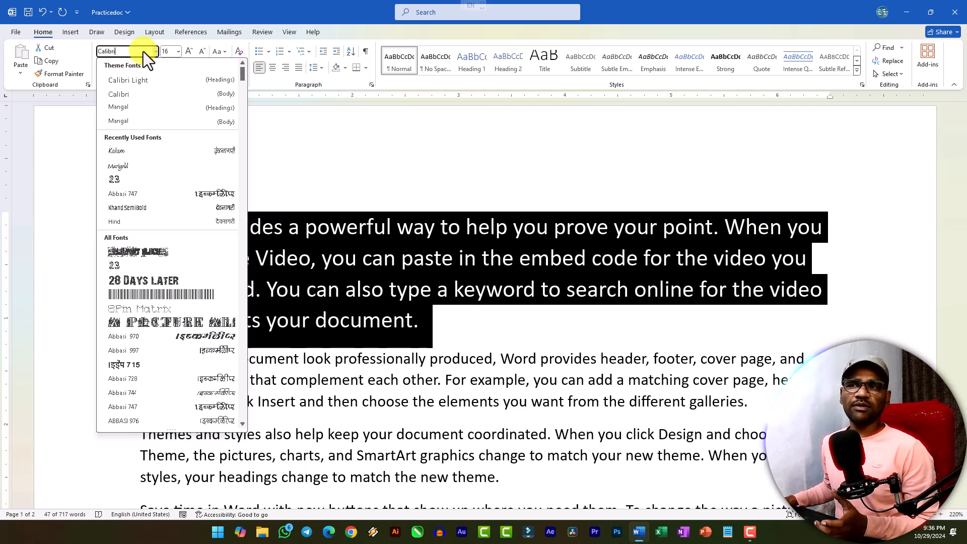
{"action": "left_click", "coordinate": [187, 42]}
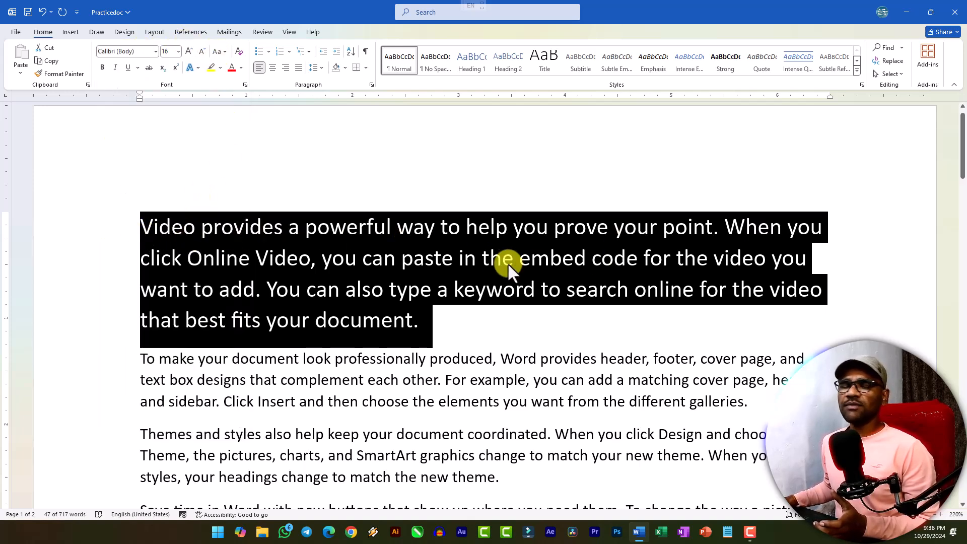
Change the case of the selected first paragraph to lowercase and after that to UPPERCASE
{"action": "left_click", "coordinate": [222, 52]}
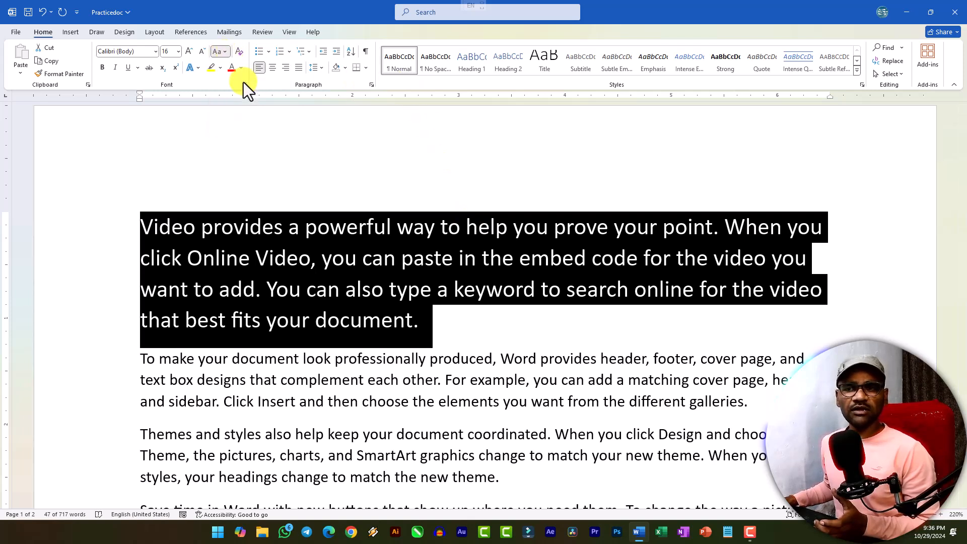
{"action": "left_click", "coordinate": [243, 80]}
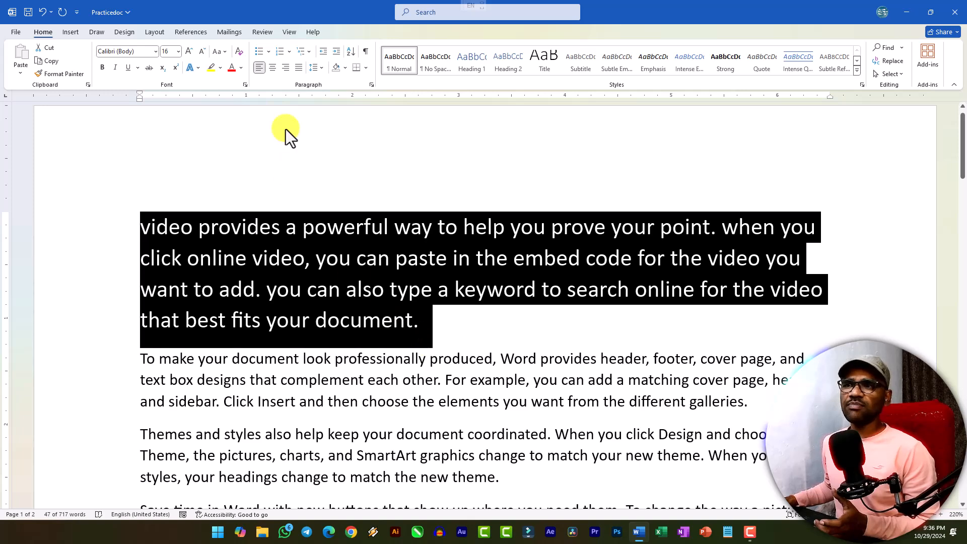
{"action": "left_click", "coordinate": [223, 53]}
{"action": "left_click", "coordinate": [238, 96]}
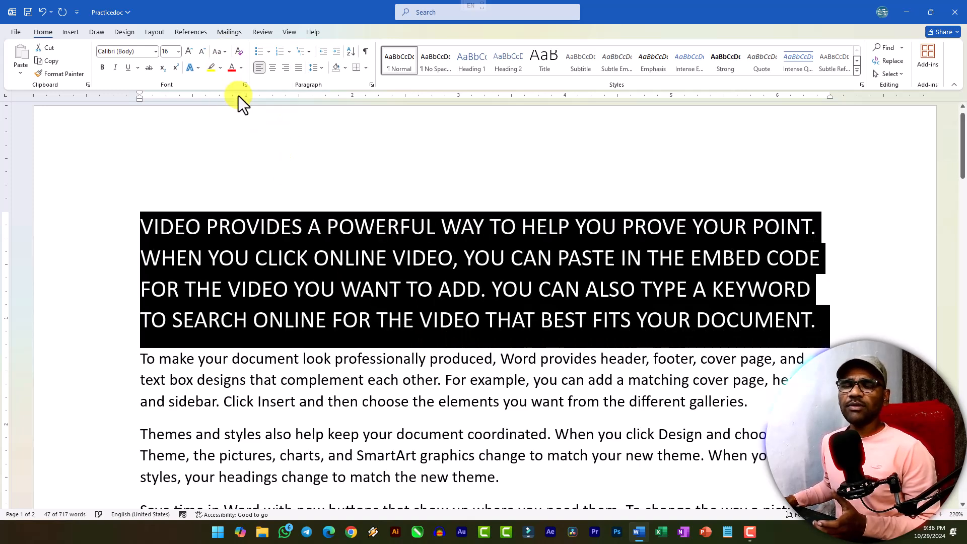
Apply Sentence case to the selected first paragraph, followed by Capitalize Each Word
{"action": "left_click", "coordinate": [224, 51]}
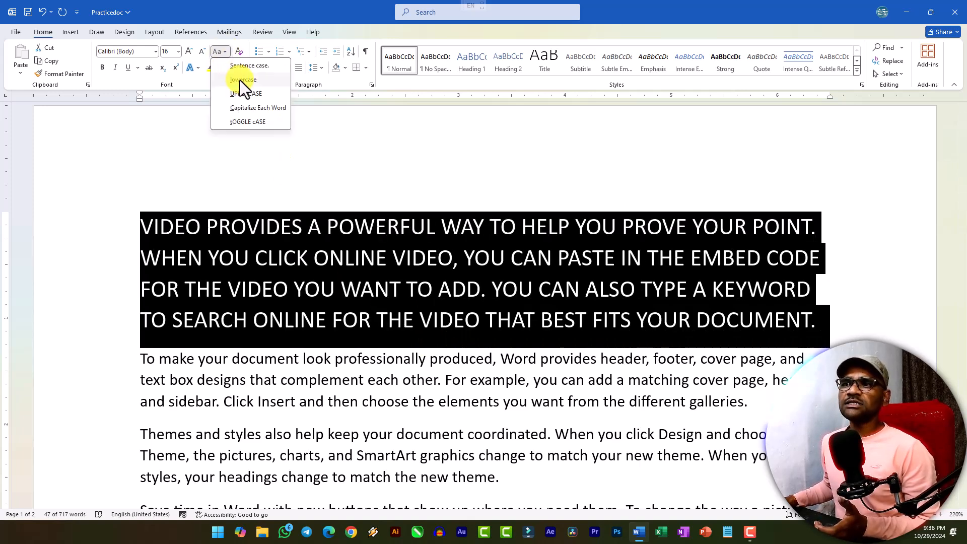
{"action": "left_click", "coordinate": [241, 67]}
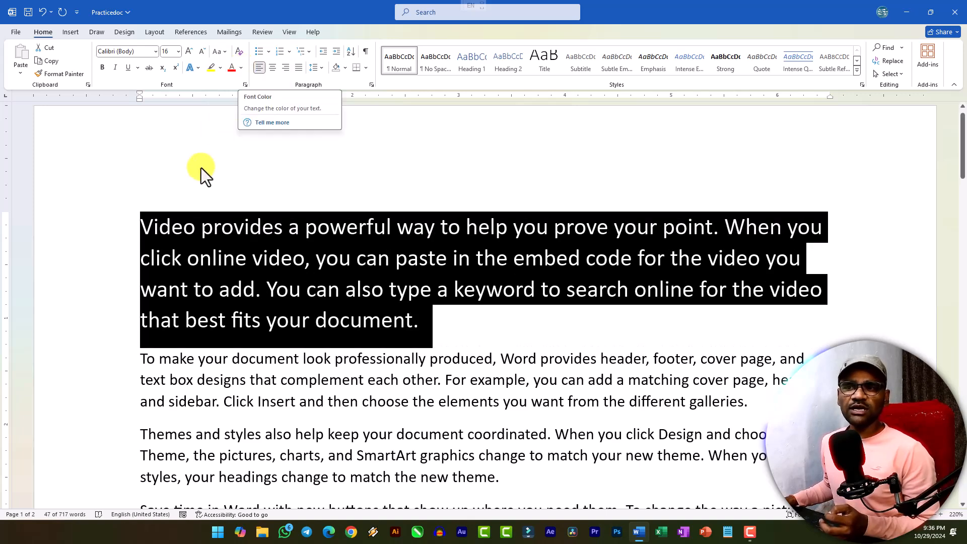
{"action": "left_click", "coordinate": [223, 55]}
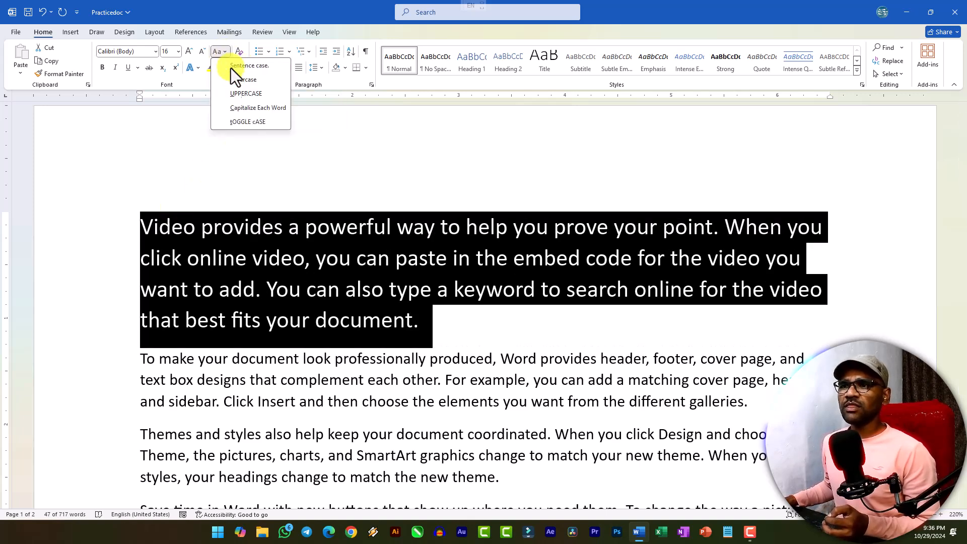
{"action": "left_click", "coordinate": [249, 114]}
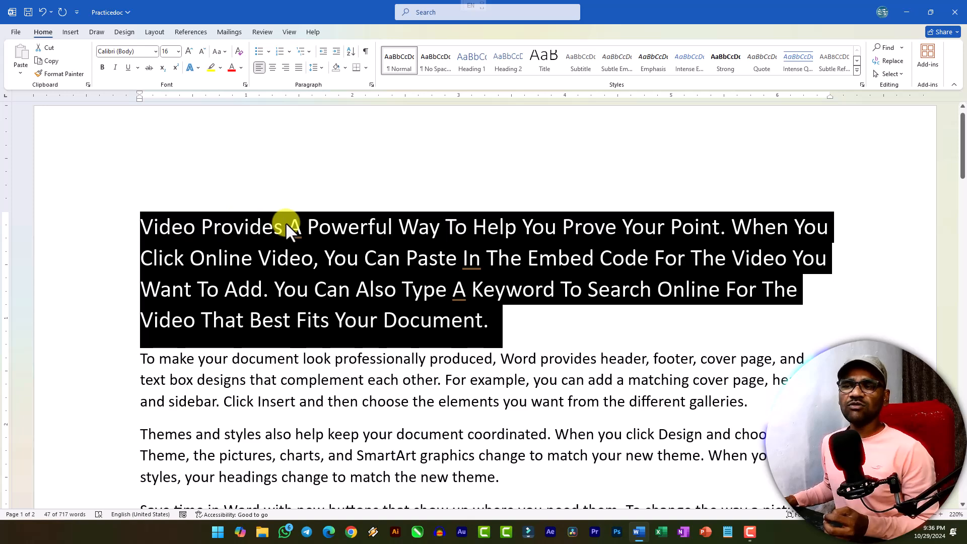
Try tOGGLE cASE on the selected first paragraph and return it to Sentence case
{"action": "left_click", "coordinate": [220, 51]}
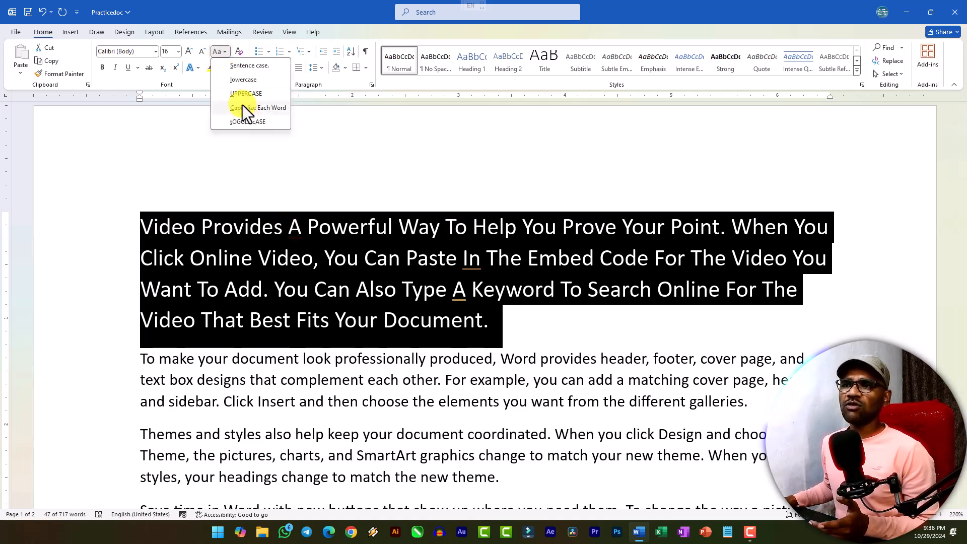
{"action": "left_click", "coordinate": [249, 128]}
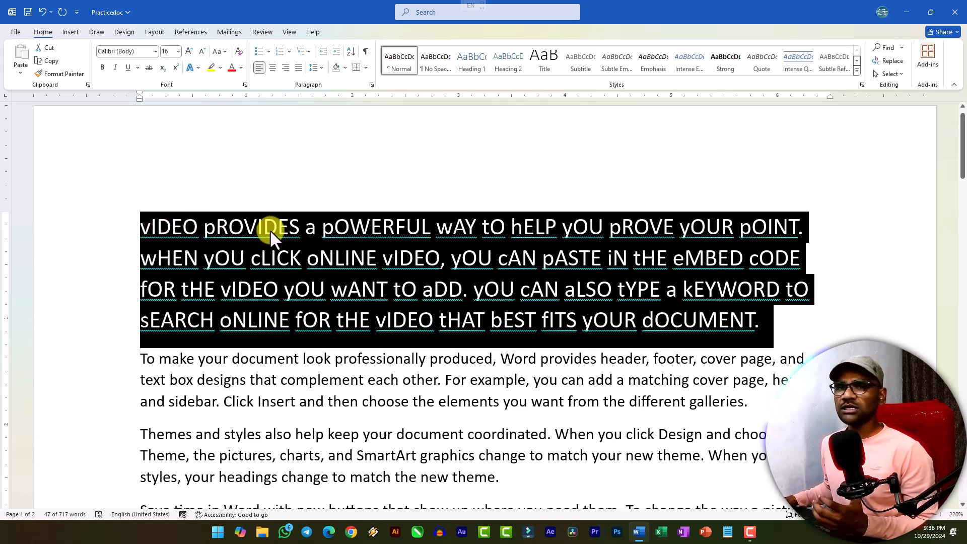
{"action": "left_click", "coordinate": [222, 51]}
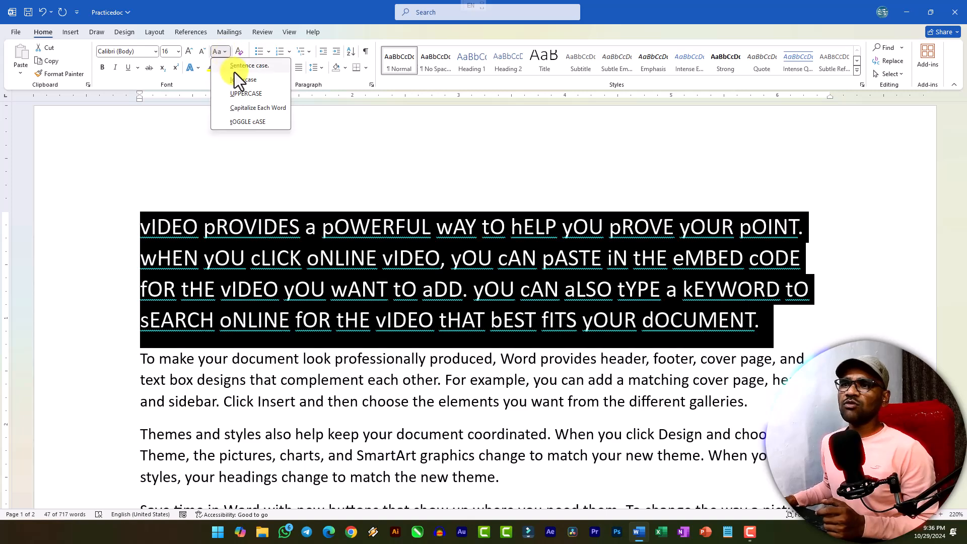
{"action": "left_click", "coordinate": [238, 68]}
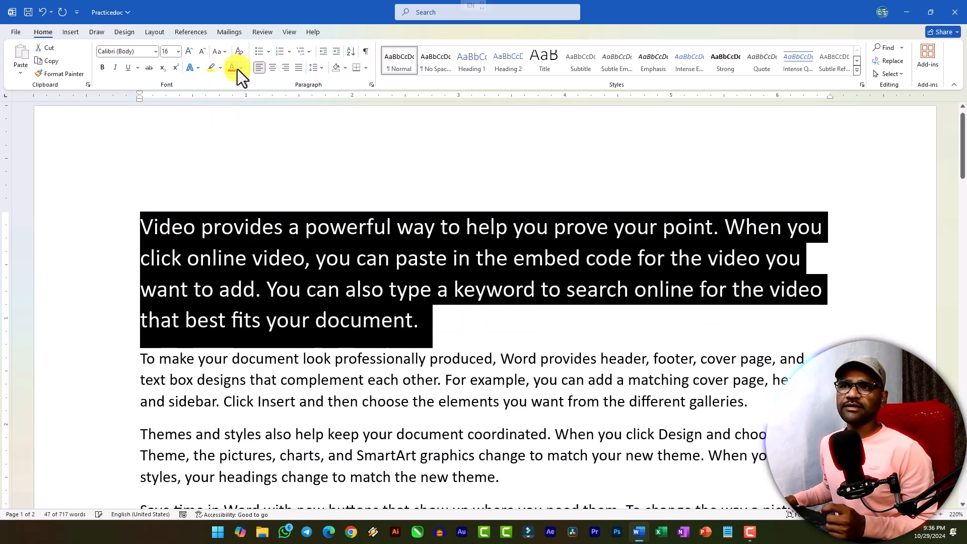
Apply bold, italic and a single underline to the selected first paragraph
{"action": "left_click", "coordinate": [103, 69]}
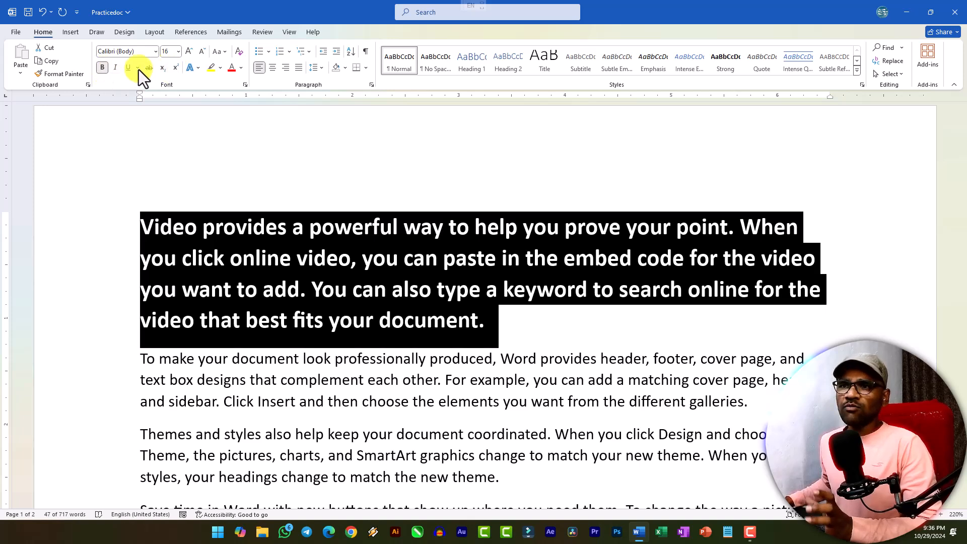
{"action": "left_click", "coordinate": [116, 68]}
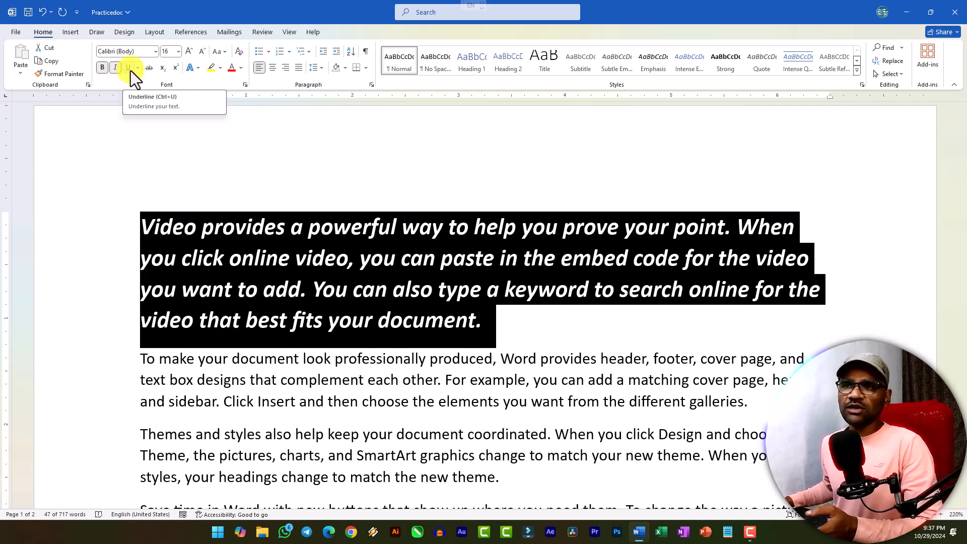
{"action": "left_click", "coordinate": [129, 69]}
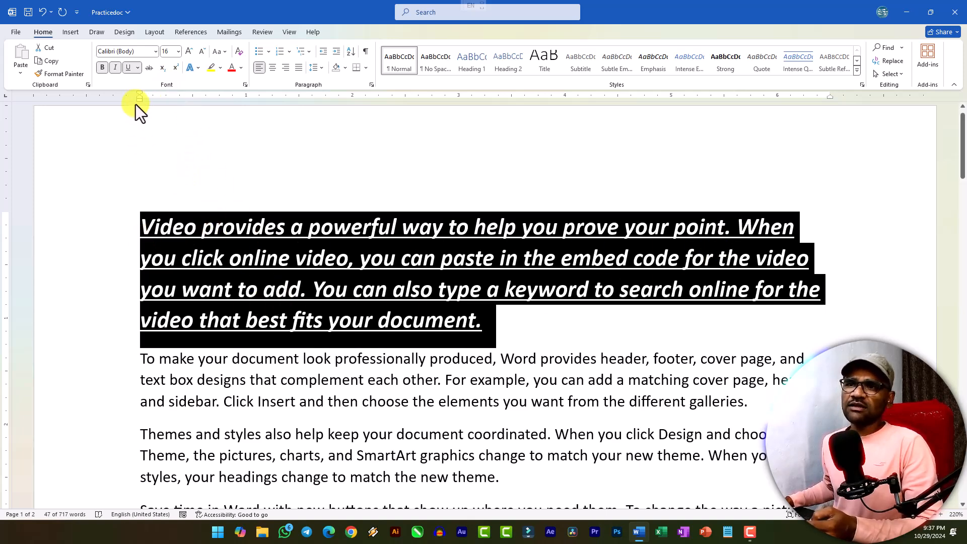
Change the underline style of the first paragraph to dotted
{"action": "left_click", "coordinate": [138, 68]}
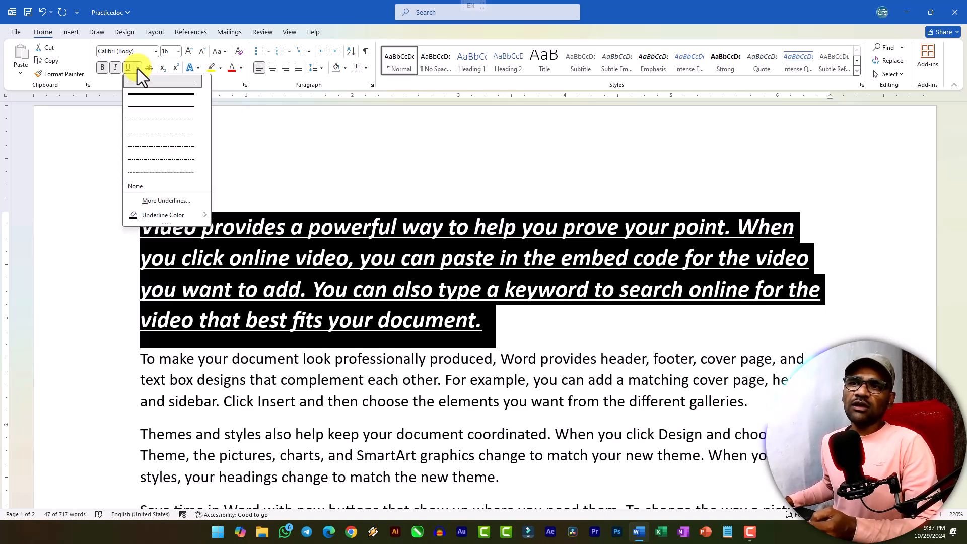
{"action": "left_click", "coordinate": [183, 228]}
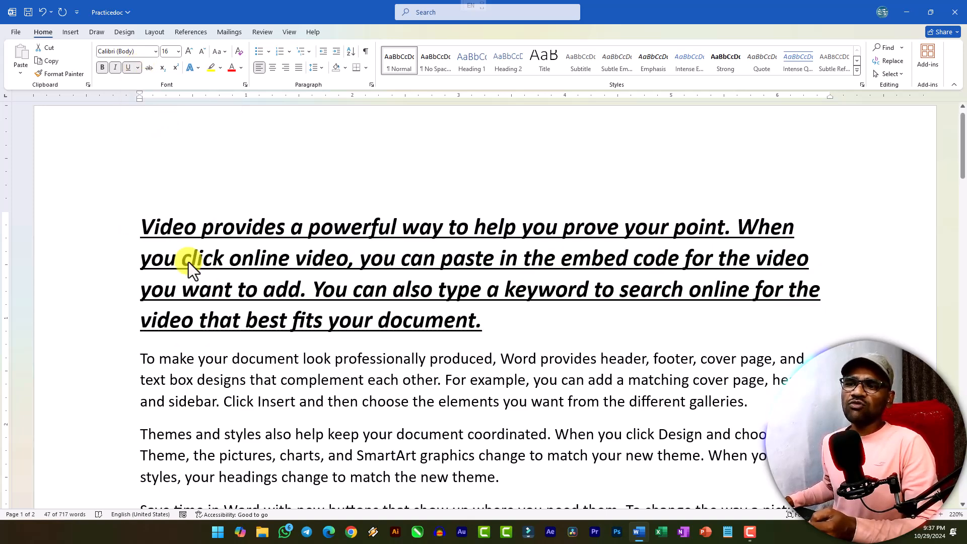
{"action": "triple_click", "coordinate": [238, 257]}
{"action": "left_click", "coordinate": [227, 246]}
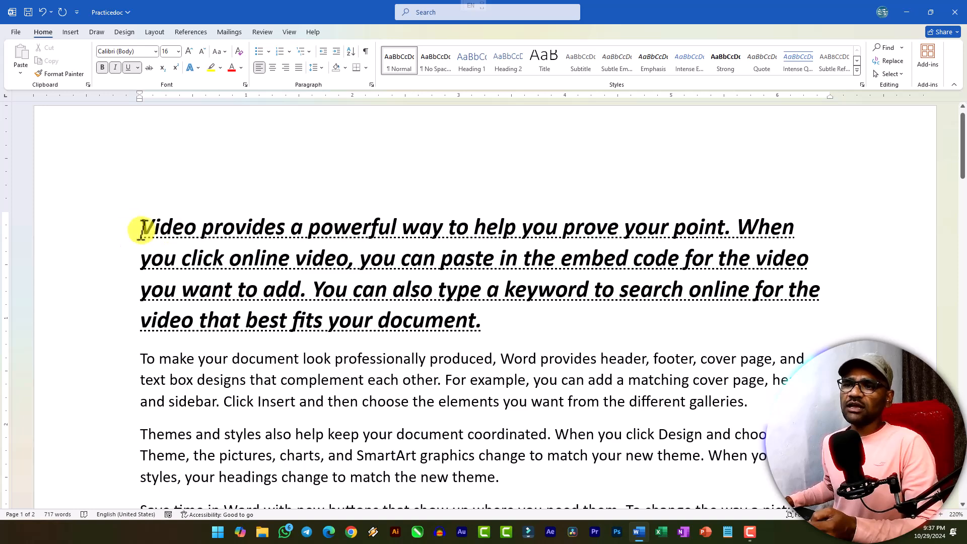
Select the whole first paragraph and set its underline color to a dark orange theme shade
{"action": "left_click_drag", "start_coordinate": [134, 225], "coordinate": [488, 319]}
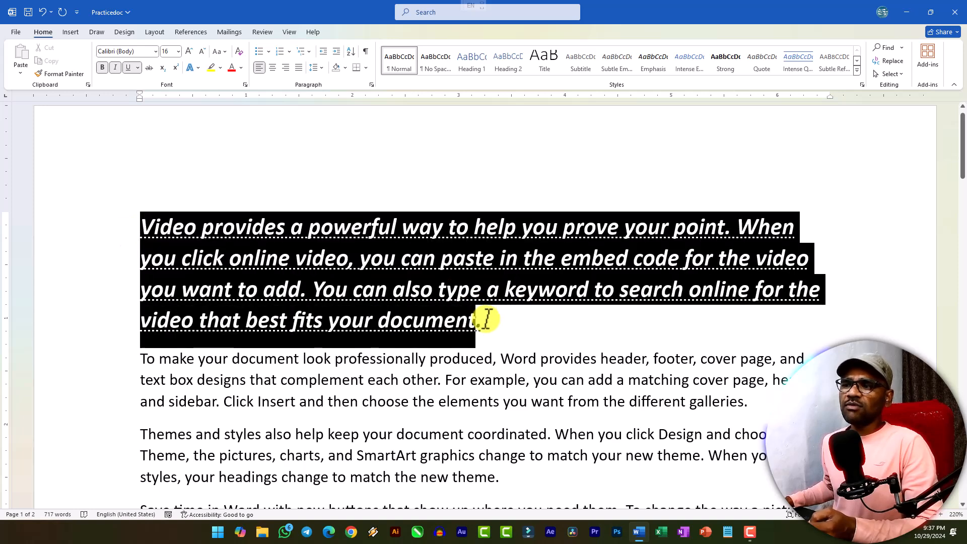
{"action": "left_click", "coordinate": [138, 68]}
{"action": "mouse_move", "coordinate": [207, 216]}
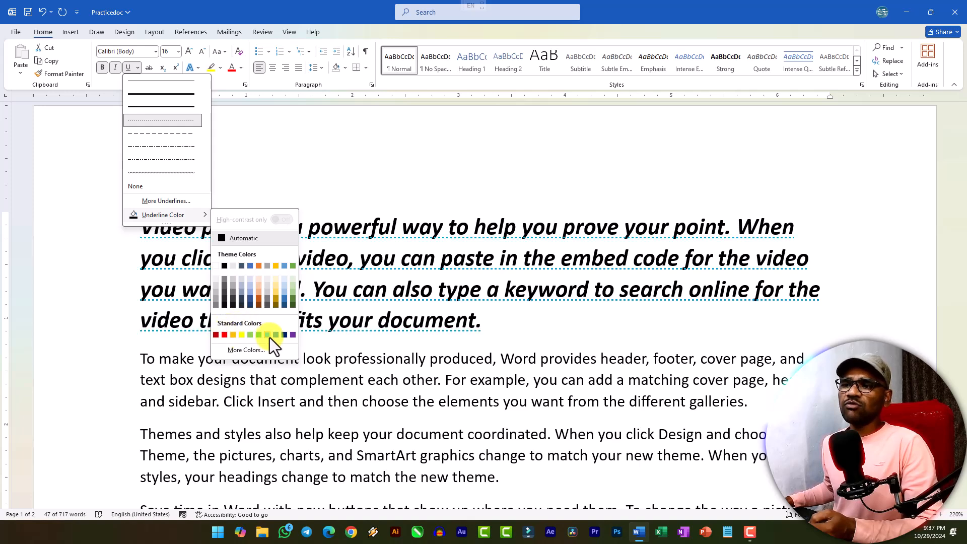
{"action": "left_click", "coordinate": [256, 302]}
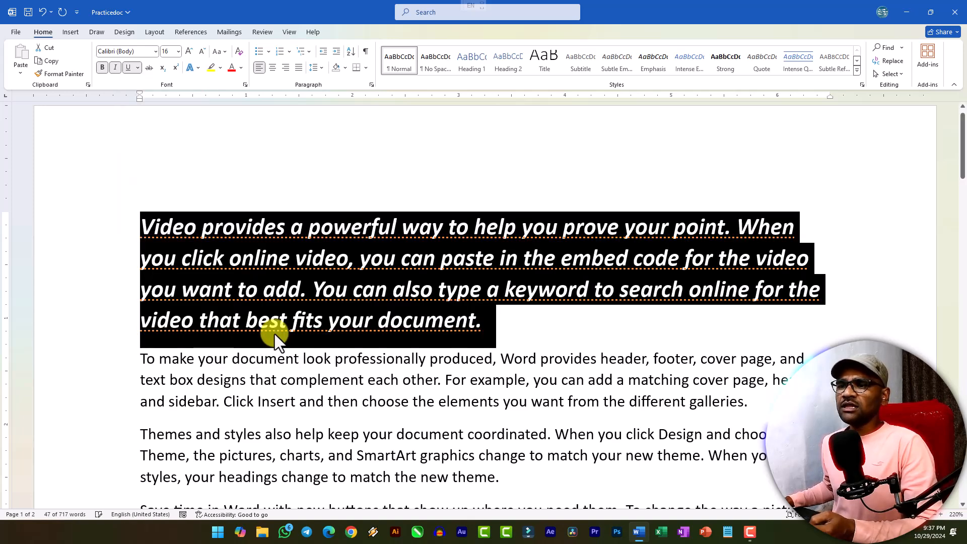
Reselect the first paragraph and set its underline style to None
{"action": "left_click", "coordinate": [197, 254]}
{"action": "left_click_drag", "start_coordinate": [143, 226], "coordinate": [500, 320]}
{"action": "left_click", "coordinate": [137, 67]}
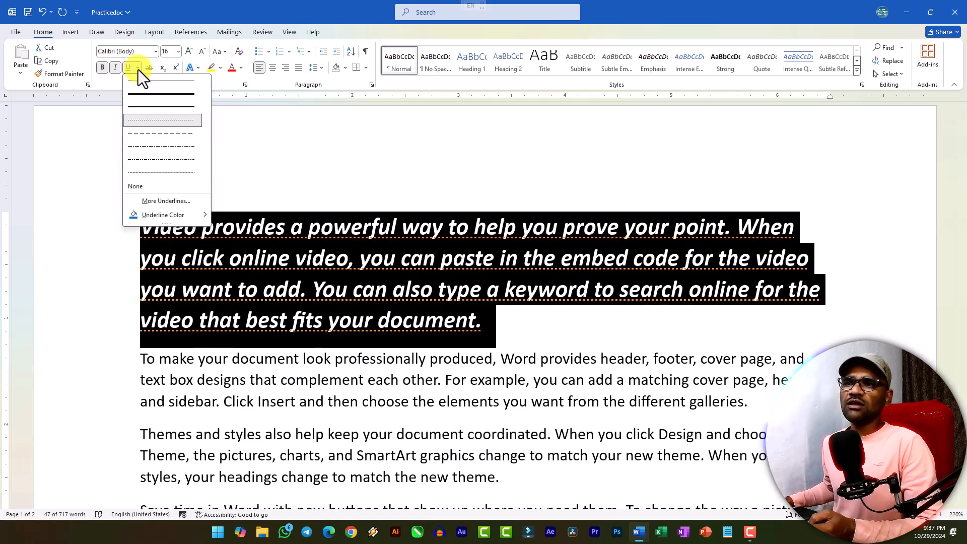
{"action": "left_click", "coordinate": [151, 188]}
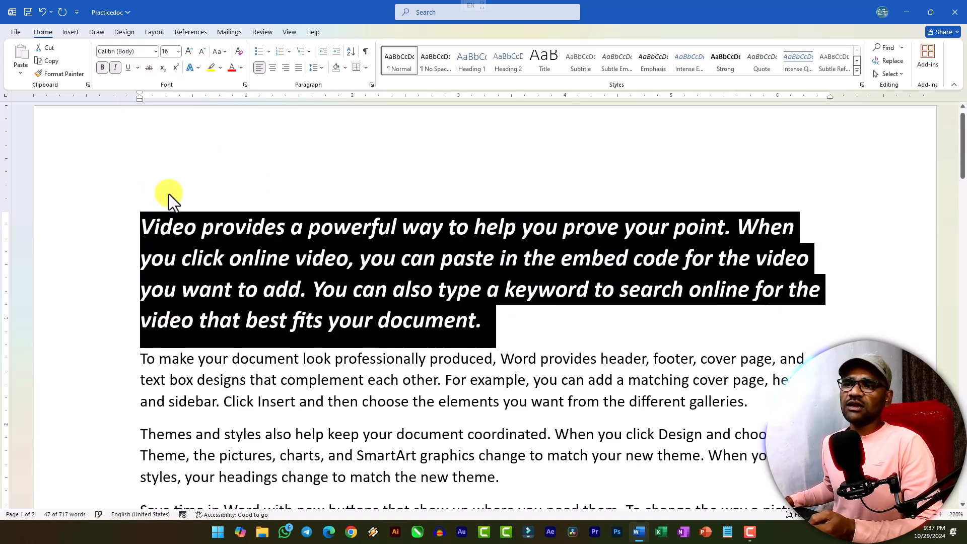
Give the first paragraph a single solid underline
{"action": "left_click", "coordinate": [292, 280]}
{"action": "double_click", "coordinate": [209, 237]}
{"action": "left_click", "coordinate": [207, 239]}
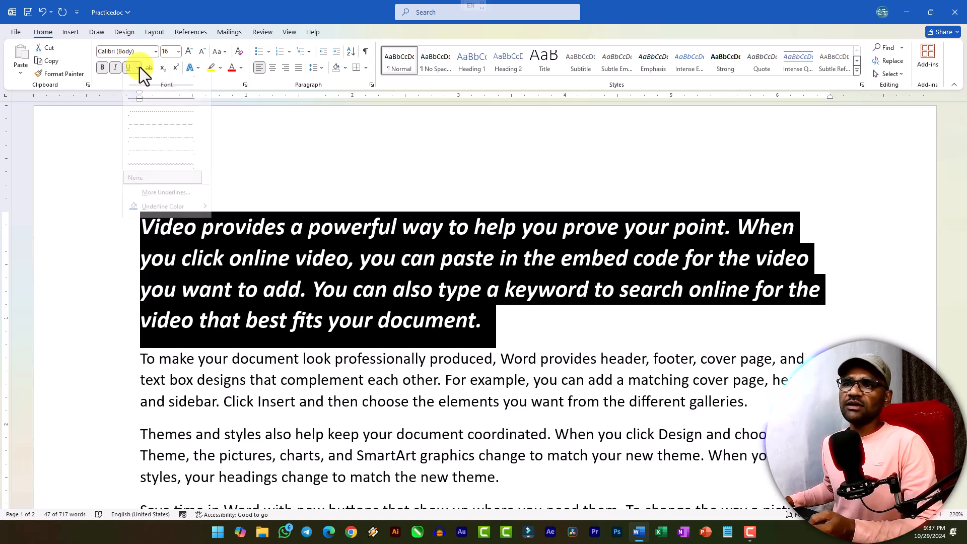
{"action": "left_click", "coordinate": [139, 67]}
{"action": "left_click", "coordinate": [159, 80]}
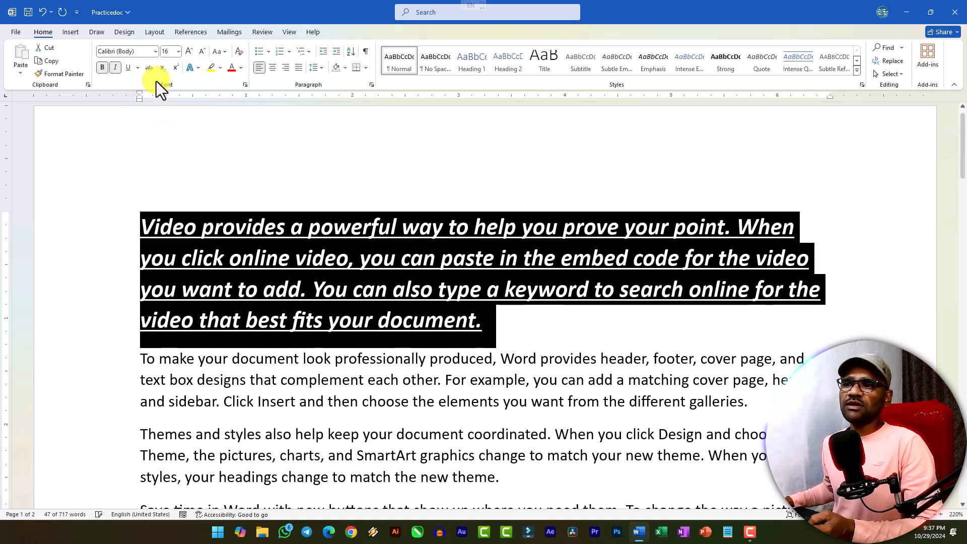
Remove the underline, italic and bold formatting from the entire first paragraph
{"action": "left_click", "coordinate": [280, 272]}
{"action": "left_click_drag", "start_coordinate": [142, 228], "coordinate": [471, 323]}
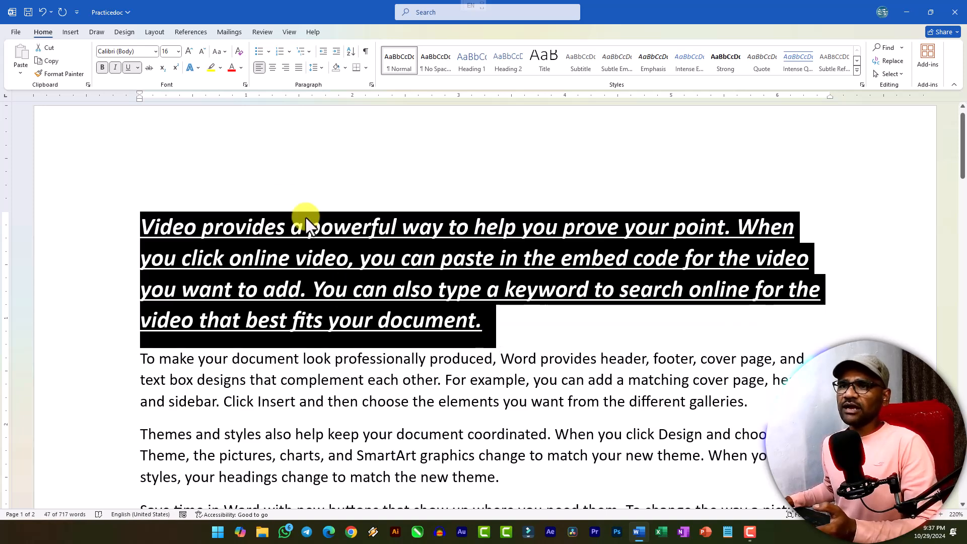
{"action": "left_click", "coordinate": [128, 68]}
{"action": "left_click", "coordinate": [115, 69]}
{"action": "left_click", "coordinate": [103, 68]}
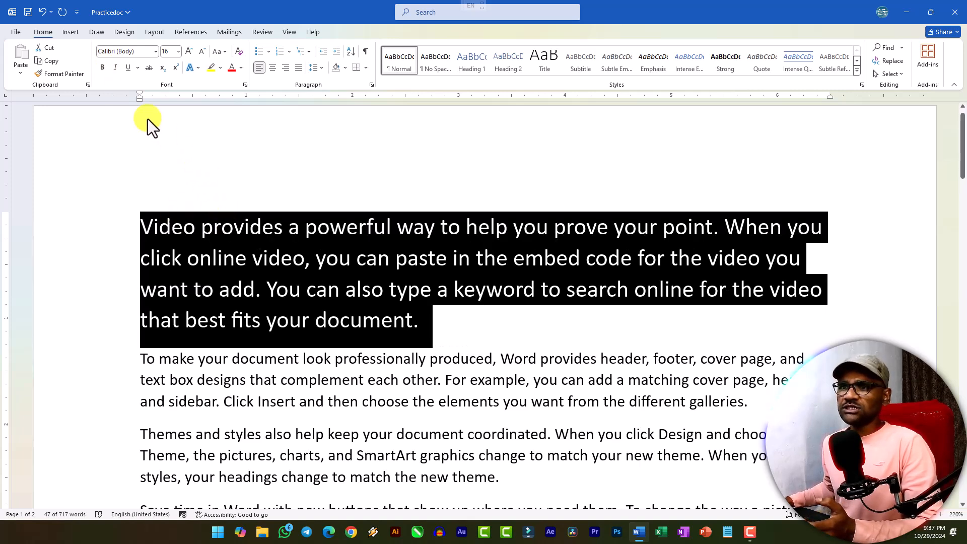
Apply strikethrough to the first paragraph, turn it off again and deselect the text
{"action": "left_click", "coordinate": [149, 68]}
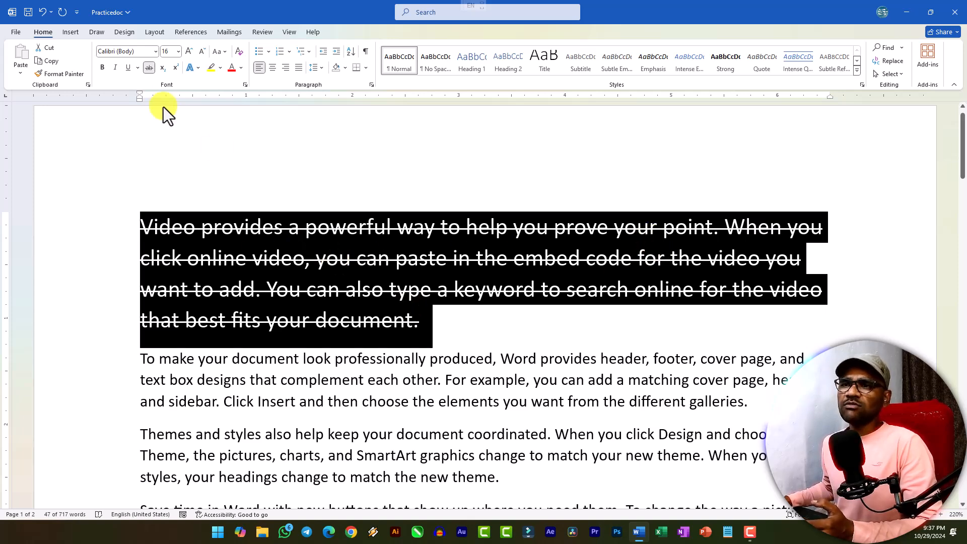
{"action": "left_click", "coordinate": [150, 68]}
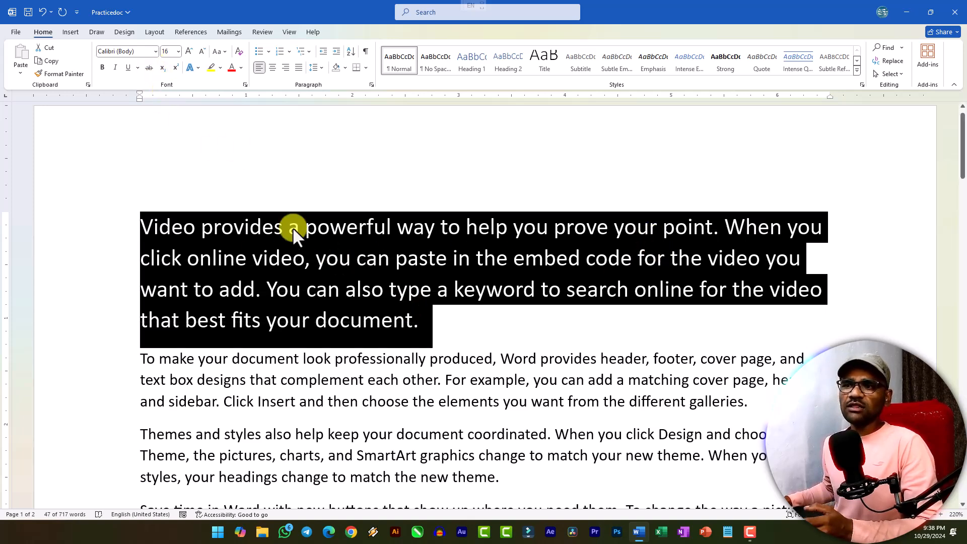
{"action": "left_click", "coordinate": [483, 345]}
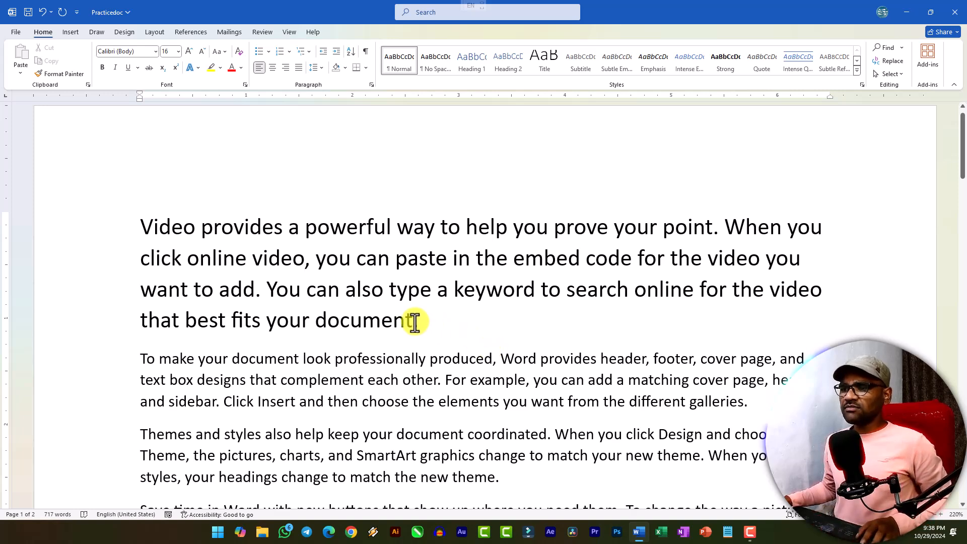
Insert a 2 right after the word "document" at the end of the first paragraph and format it as superscript
{"action": "key", "text": "BackSpace"}
{"action": "type", "text": "?"}
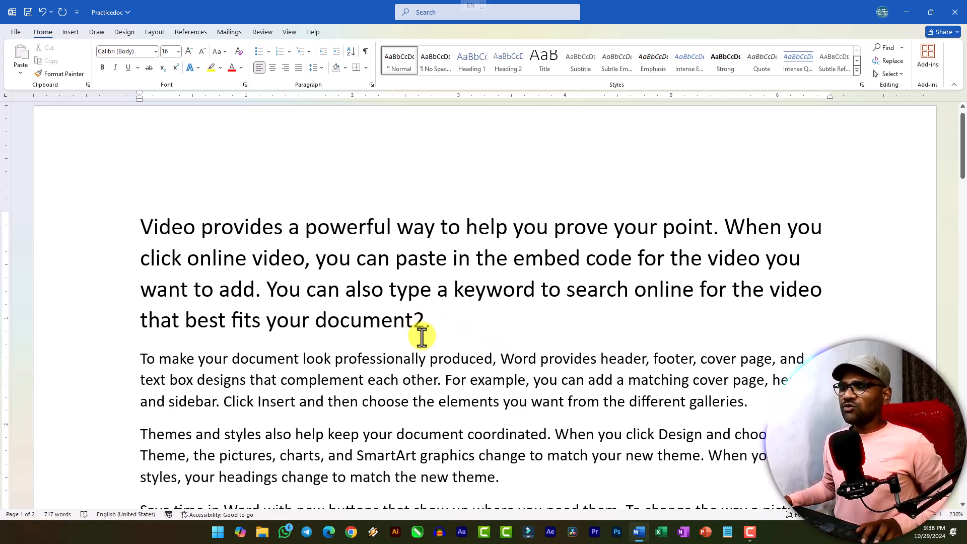
{"action": "scroll", "coordinate": [422, 336], "scroll_direction": "up", "scroll_amount": 6, "text": "ctrl"}
{"action": "left_click_drag", "start_coordinate": [425, 326], "coordinate": [409, 326]}
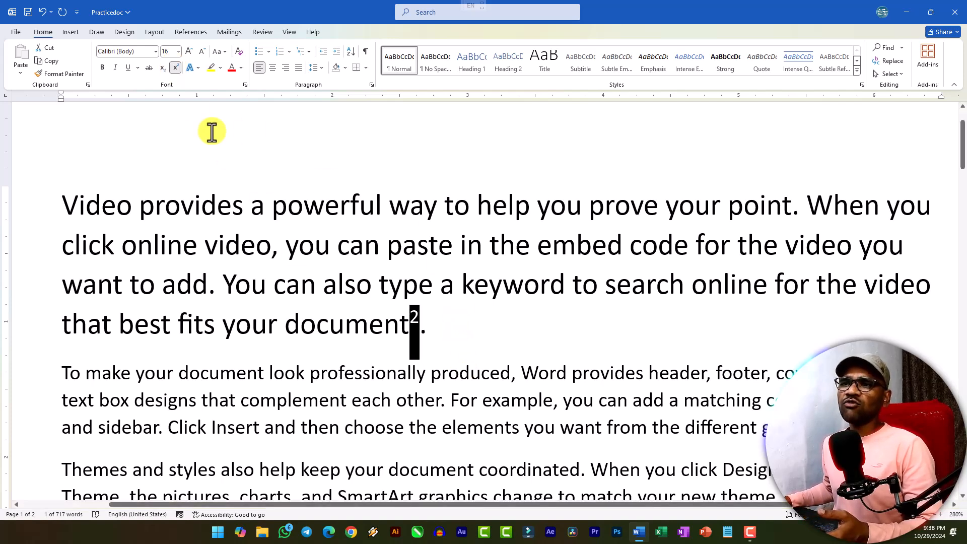
Return the superscript 2 to normal text and make the whole first paragraph bold
{"action": "left_click_drag", "start_coordinate": [443, 342], "coordinate": [65, 216]}
{"action": "left_click", "coordinate": [101, 68]}
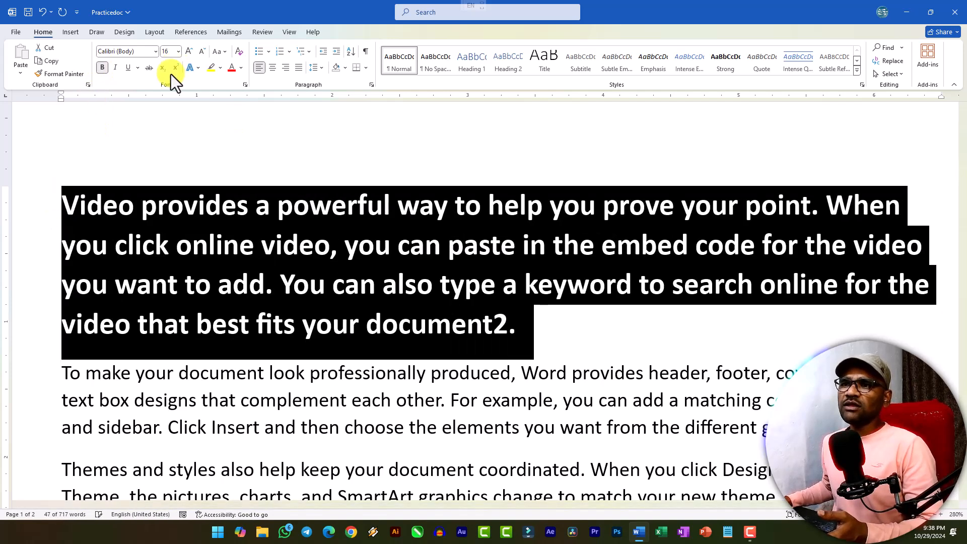
Examine the text effects offered for the first paragraph, including shadow, reflection, glow, number styles and ligatures, without applying any
{"action": "left_click", "coordinate": [198, 69]}
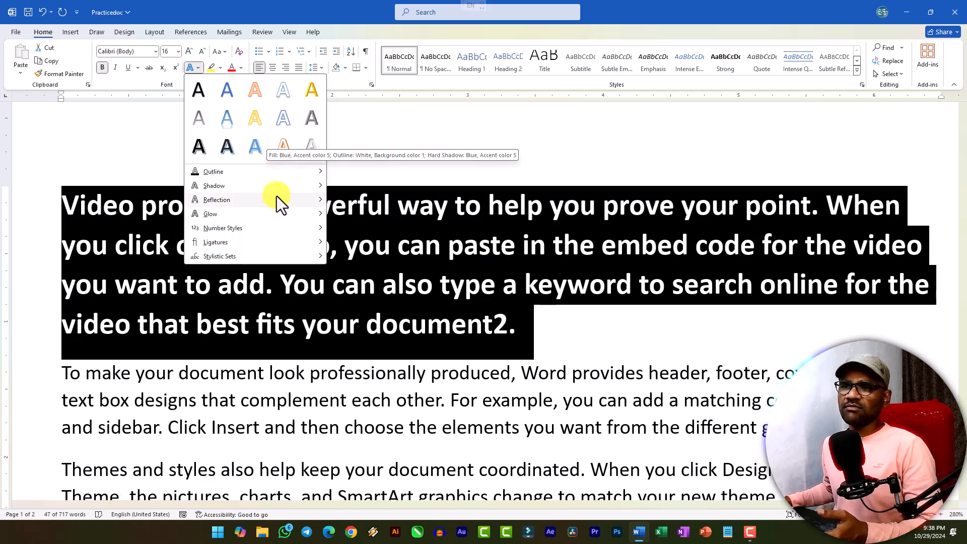
{"action": "mouse_move", "coordinate": [273, 174]}
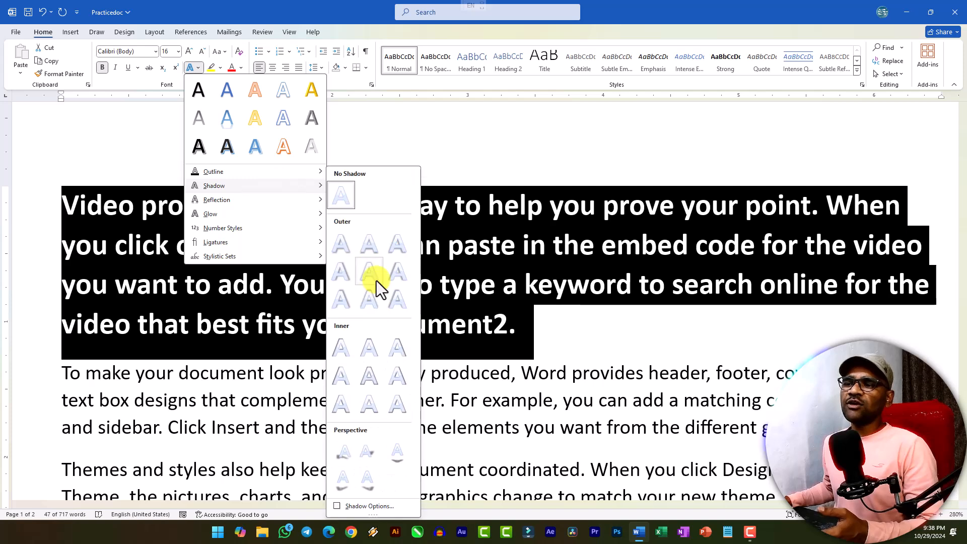
{"action": "mouse_move", "coordinate": [262, 200]}
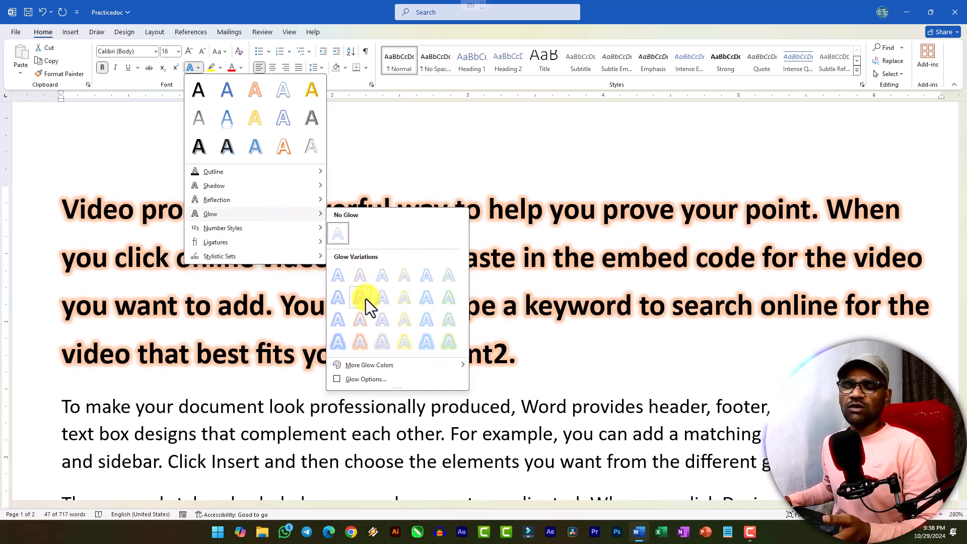
{"action": "mouse_move", "coordinate": [255, 228]}
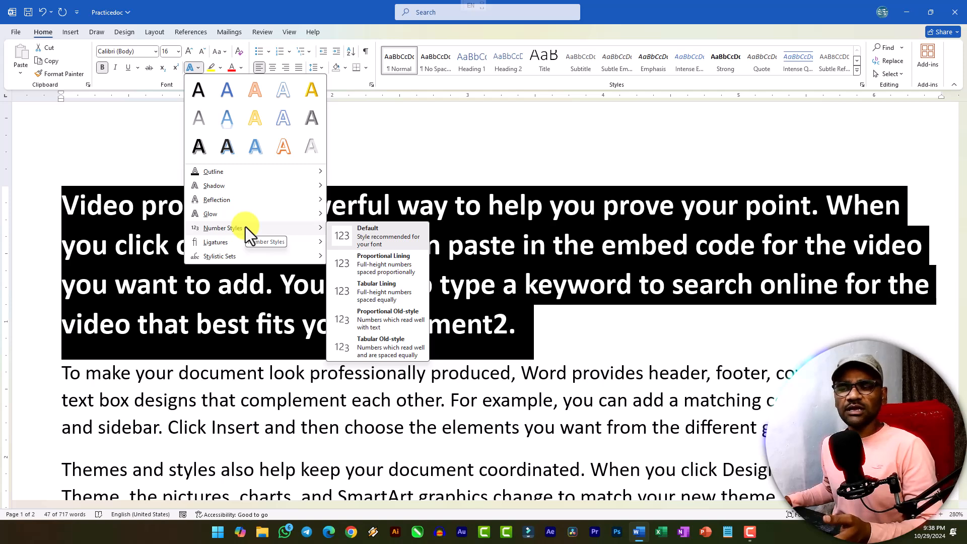
{"action": "mouse_move", "coordinate": [238, 242]}
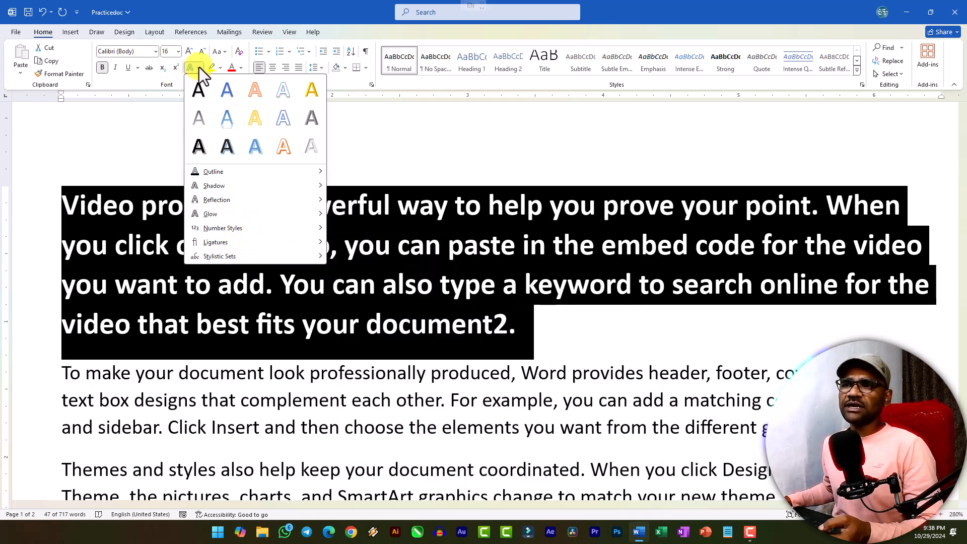
{"action": "left_click", "coordinate": [198, 68]}
{"action": "left_click", "coordinate": [285, 259]}
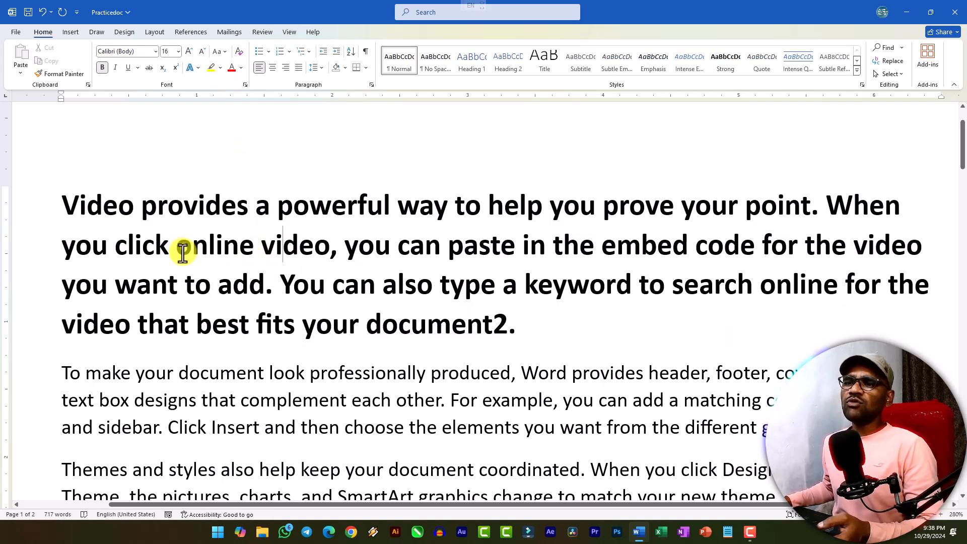
Highlight the words "online" and "keyword" in the first paragraph in bright green and stop highlighting
{"action": "left_click_drag", "start_coordinate": [177, 250], "coordinate": [247, 252]}
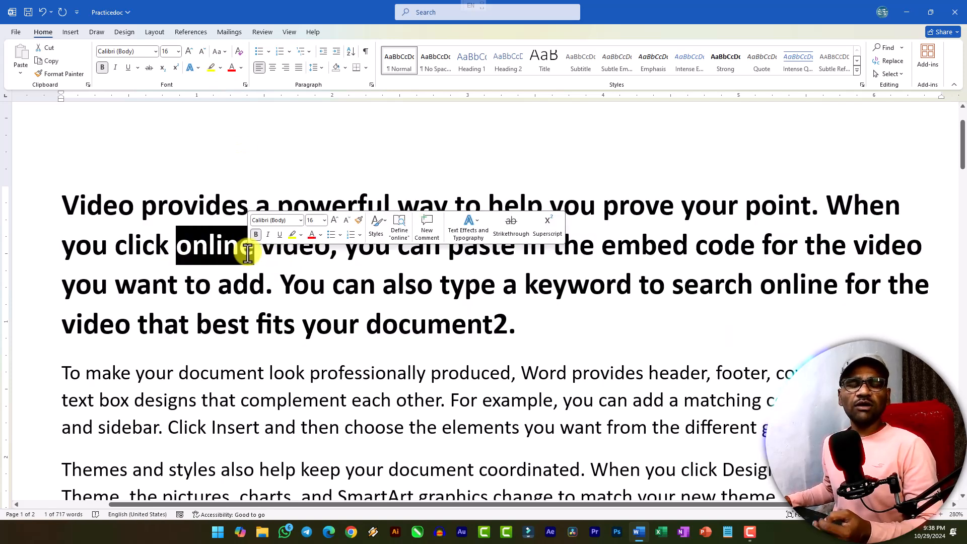
{"action": "left_click", "coordinate": [180, 244]}
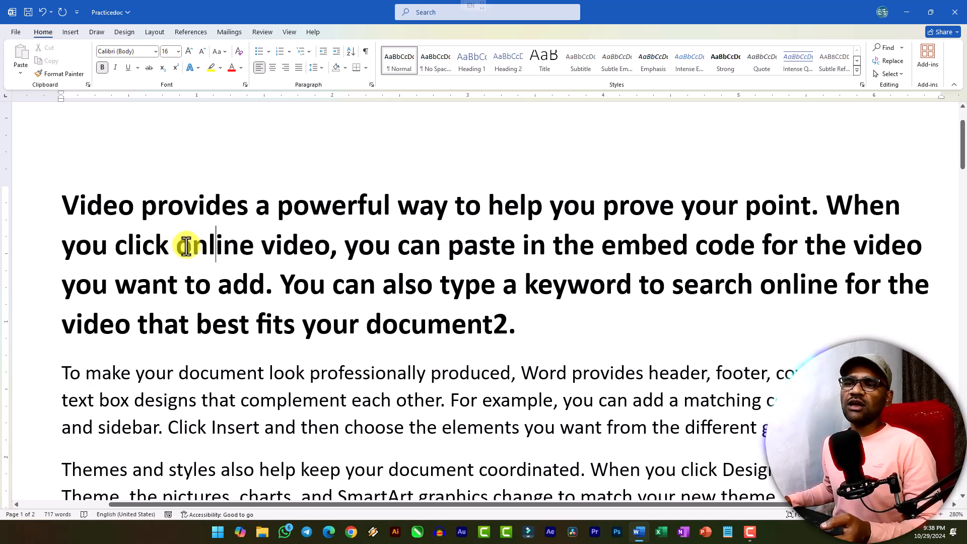
{"action": "left_click", "coordinate": [222, 68]}
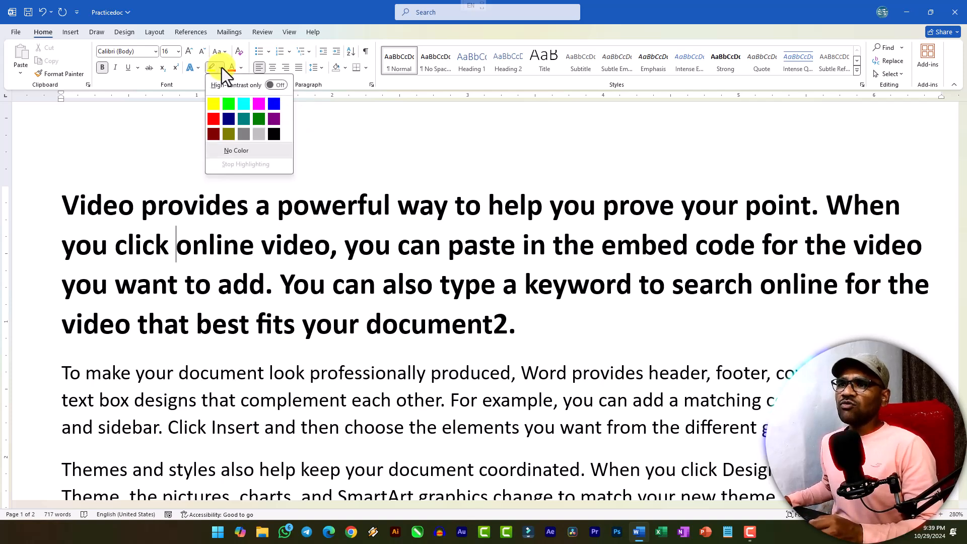
{"action": "left_click", "coordinate": [231, 107]}
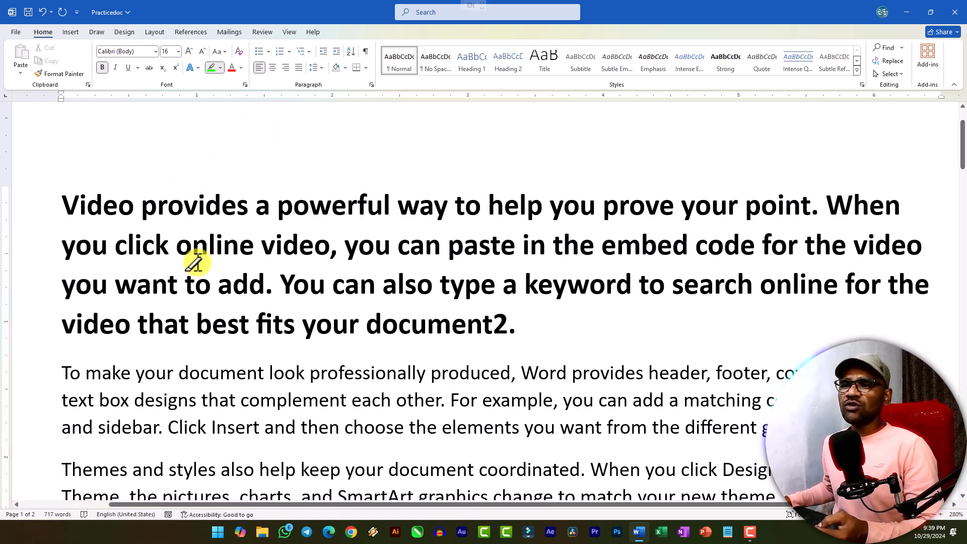
{"action": "left_click_drag", "start_coordinate": [178, 245], "coordinate": [254, 247]}
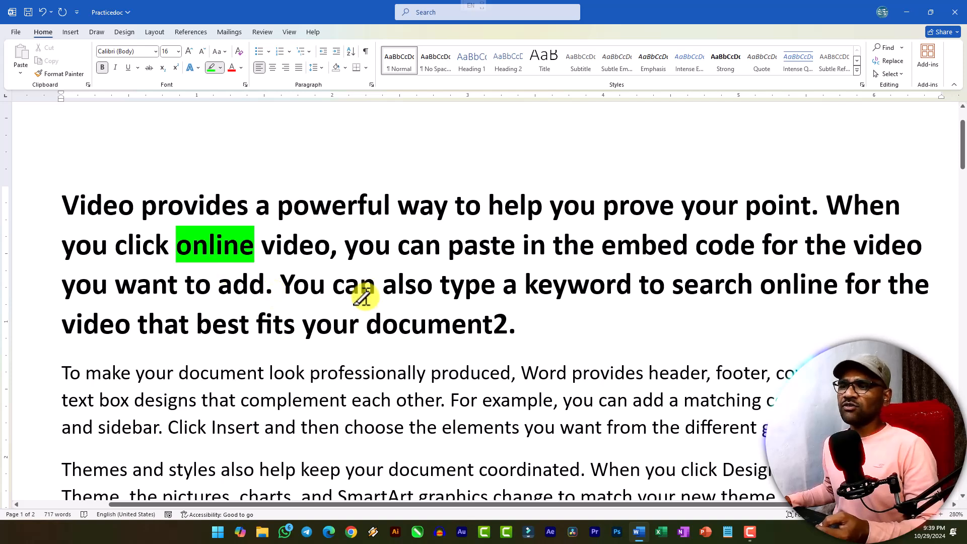
{"action": "left_click_drag", "start_coordinate": [537, 289], "coordinate": [632, 286]}
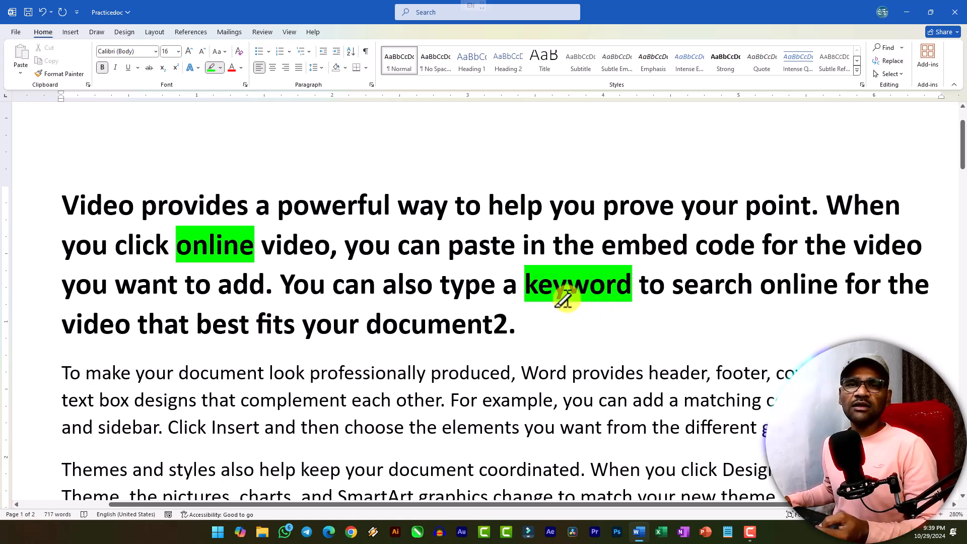
{"action": "left_click", "coordinate": [219, 76]}
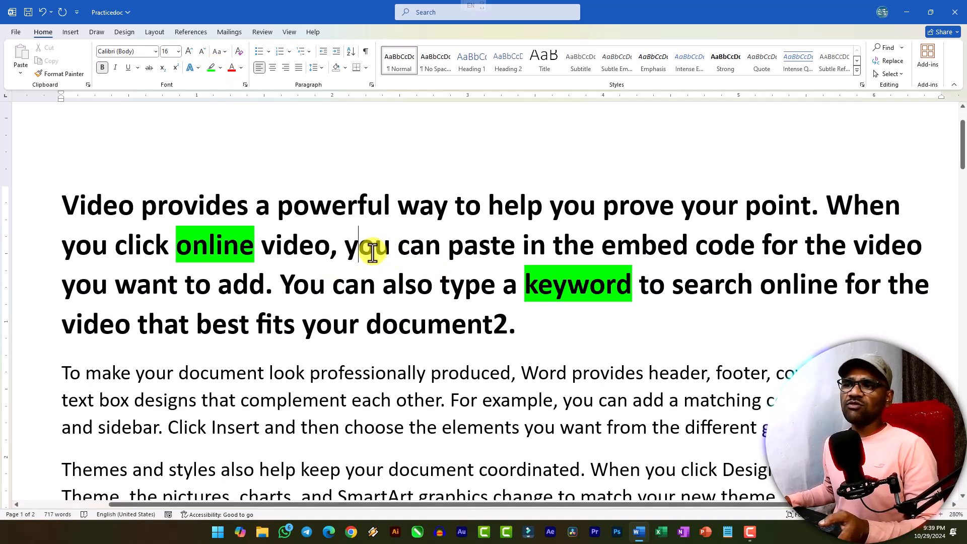
Remove the bright green highlighting from the words "online" and "keyword" in the first paragraph
{"action": "left_click_drag", "start_coordinate": [345, 244], "coordinate": [409, 245]}
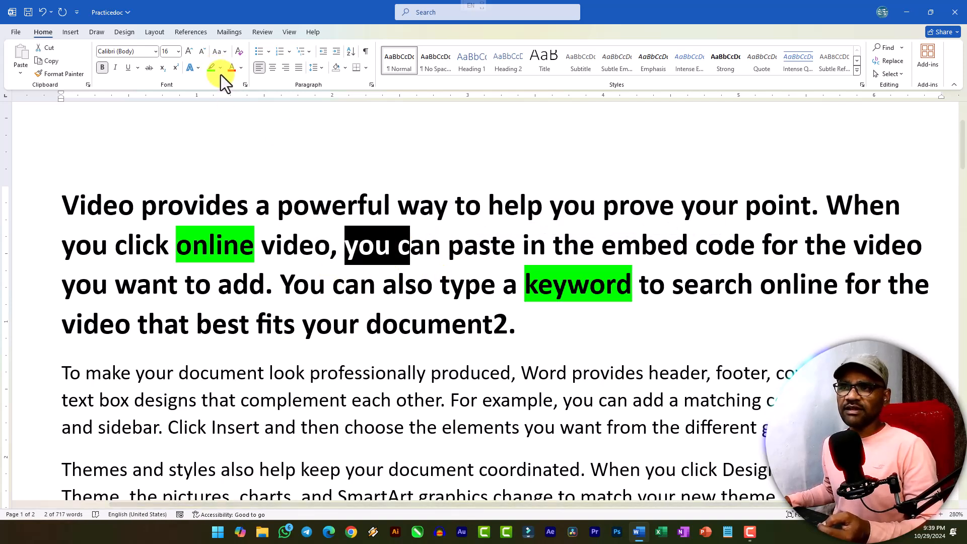
{"action": "left_click_drag", "start_coordinate": [254, 247], "coordinate": [176, 247]}
{"action": "left_click", "coordinate": [220, 67]}
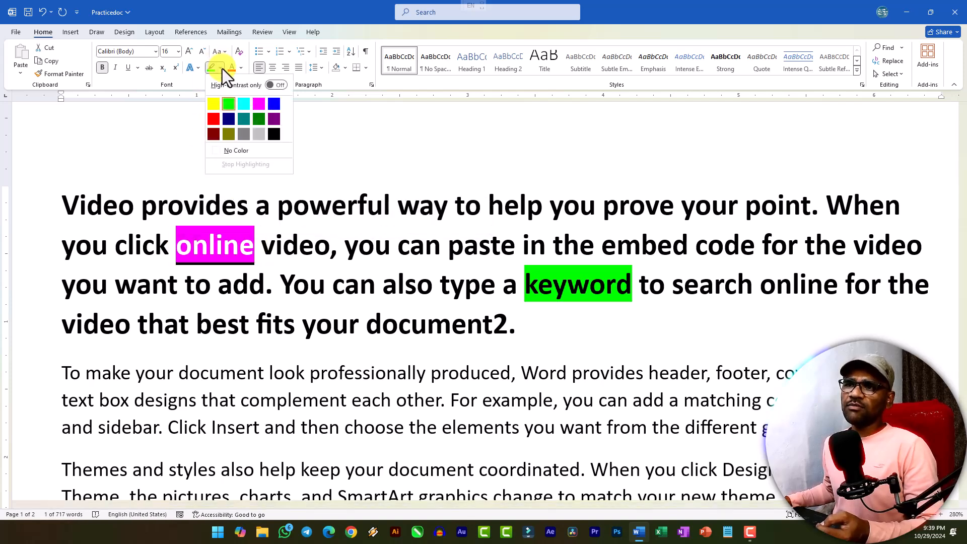
{"action": "left_click", "coordinate": [241, 150]}
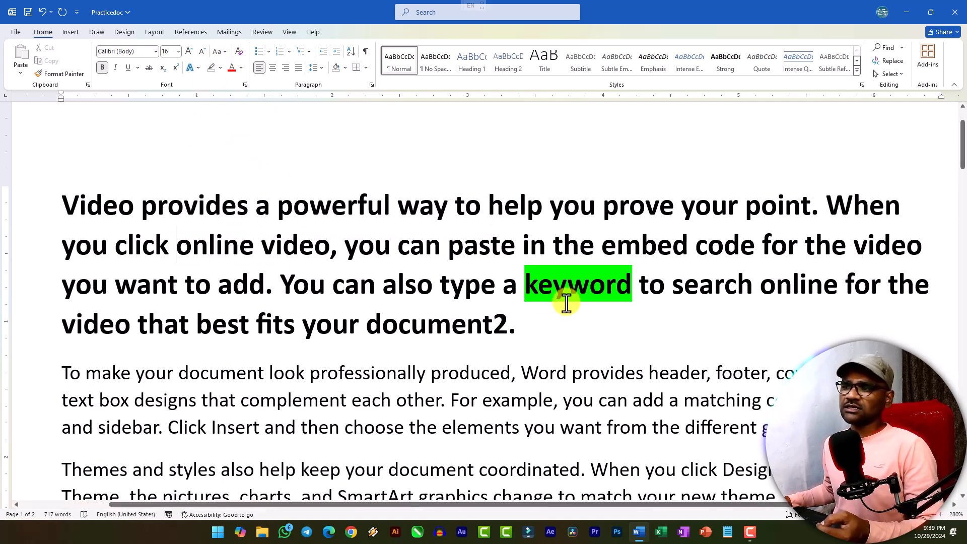
{"action": "left_click_drag", "start_coordinate": [630, 288], "coordinate": [526, 282]}
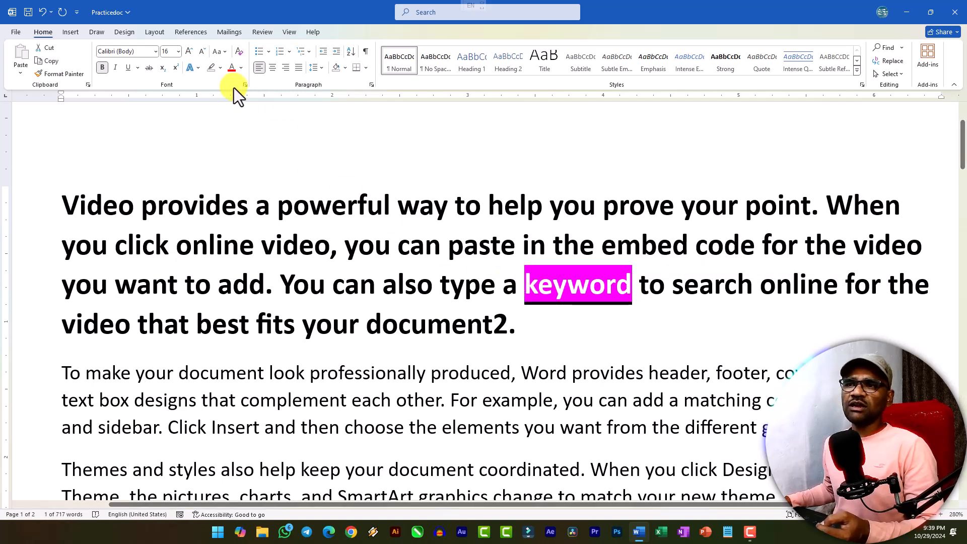
{"action": "left_click", "coordinate": [220, 67]}
{"action": "left_click", "coordinate": [241, 149]}
{"action": "left_click", "coordinate": [249, 152]}
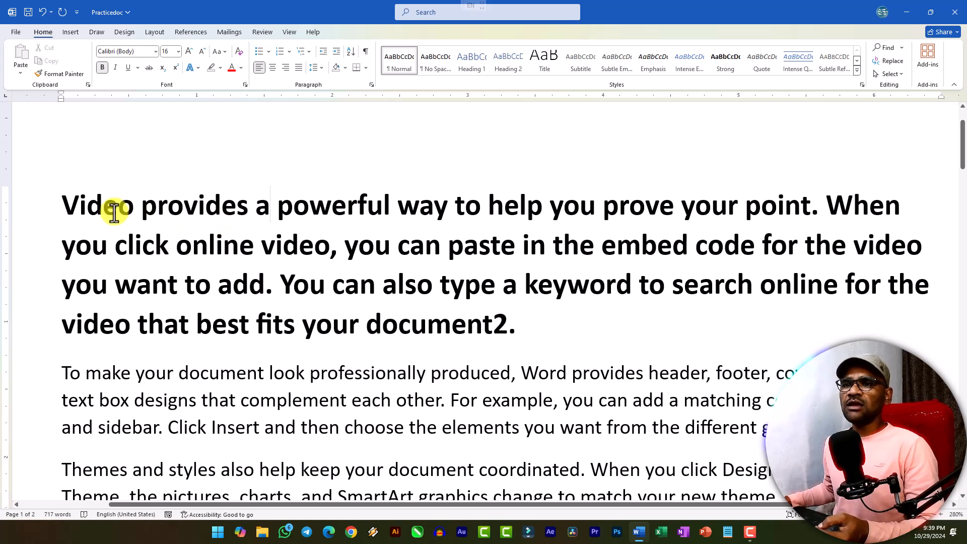
Change the font color of the whole first paragraph to standard green and look at the gradient options without applying one
{"action": "left_click_drag", "start_coordinate": [63, 209], "coordinate": [578, 343]}
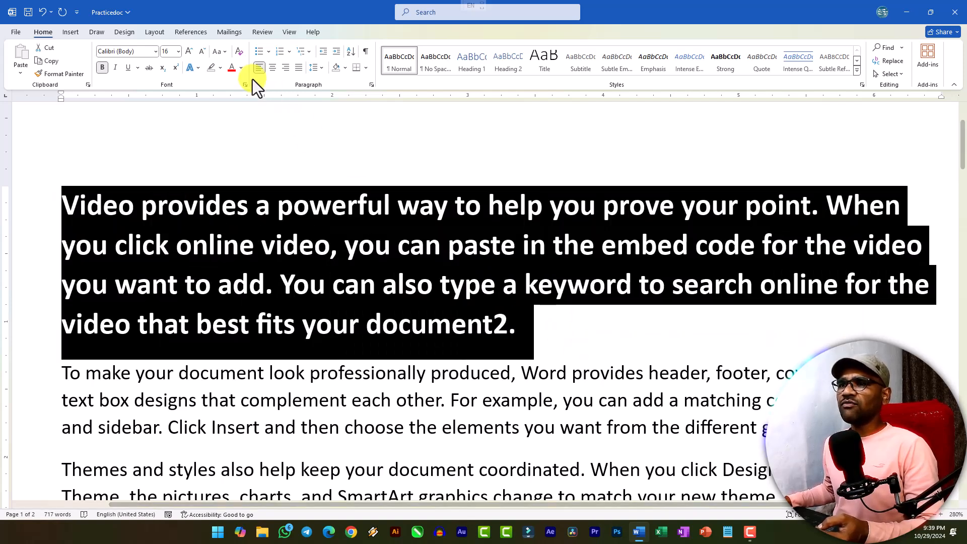
{"action": "left_click", "coordinate": [240, 68]}
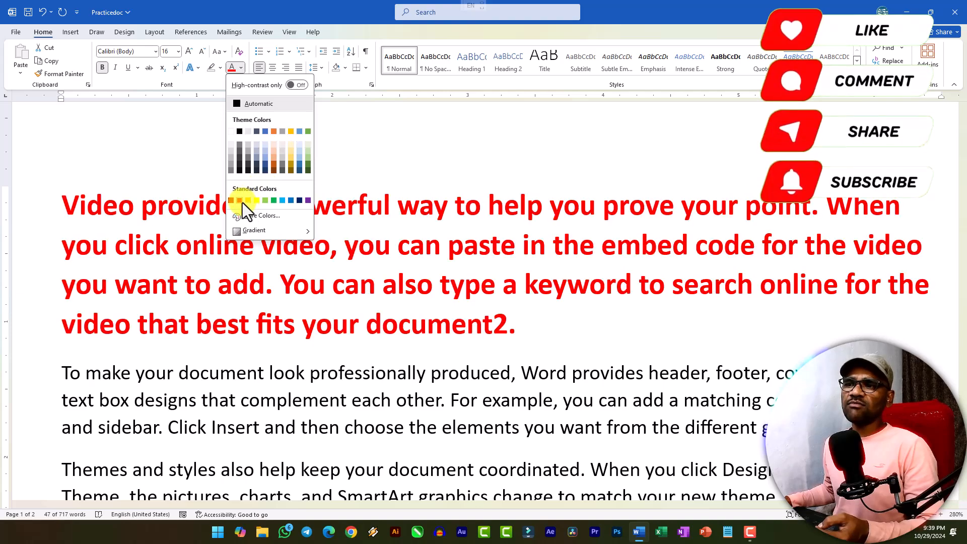
{"action": "left_click", "coordinate": [273, 201]}
{"action": "left_click", "coordinate": [242, 69]}
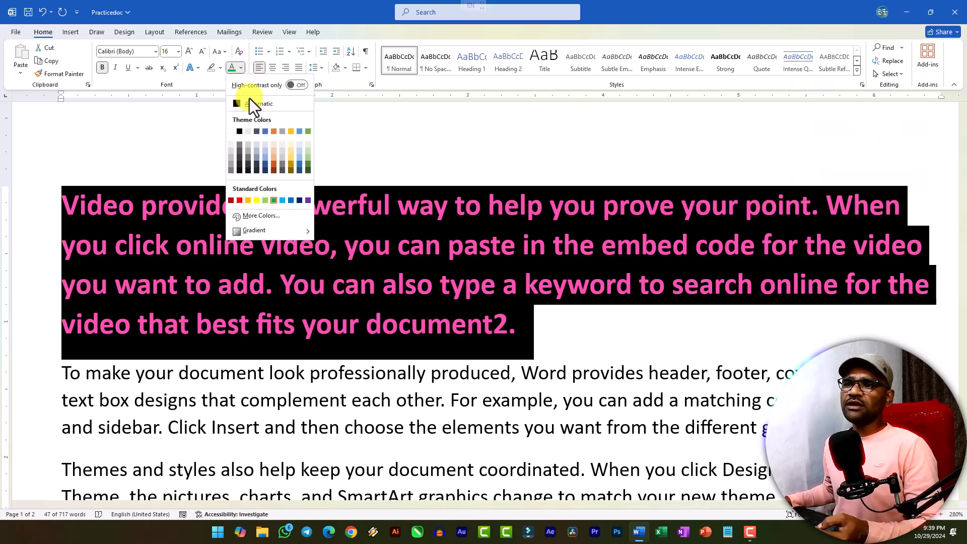
{"action": "mouse_move", "coordinate": [289, 231]}
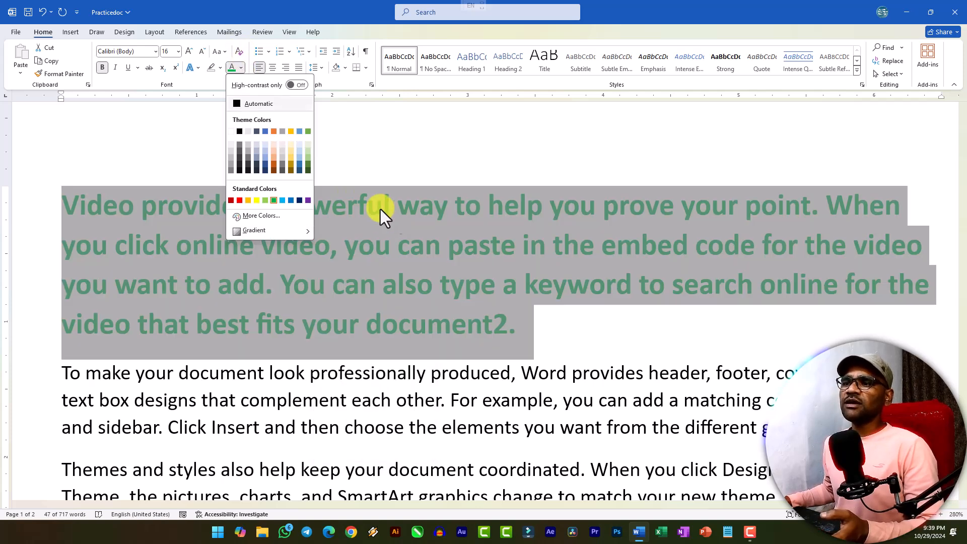
{"action": "left_click", "coordinate": [385, 241]}
{"action": "left_click", "coordinate": [384, 241]}
Clear all formatting from the first paragraph and undo the clearing
{"action": "left_click_drag", "start_coordinate": [65, 201], "coordinate": [547, 332]}
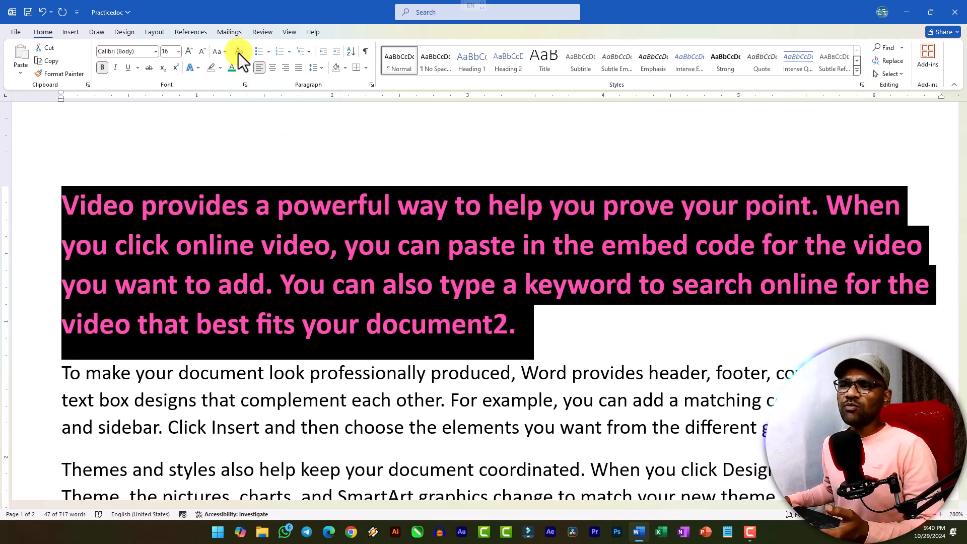
{"action": "left_click", "coordinate": [238, 53]}
{"action": "left_click", "coordinate": [320, 227]}
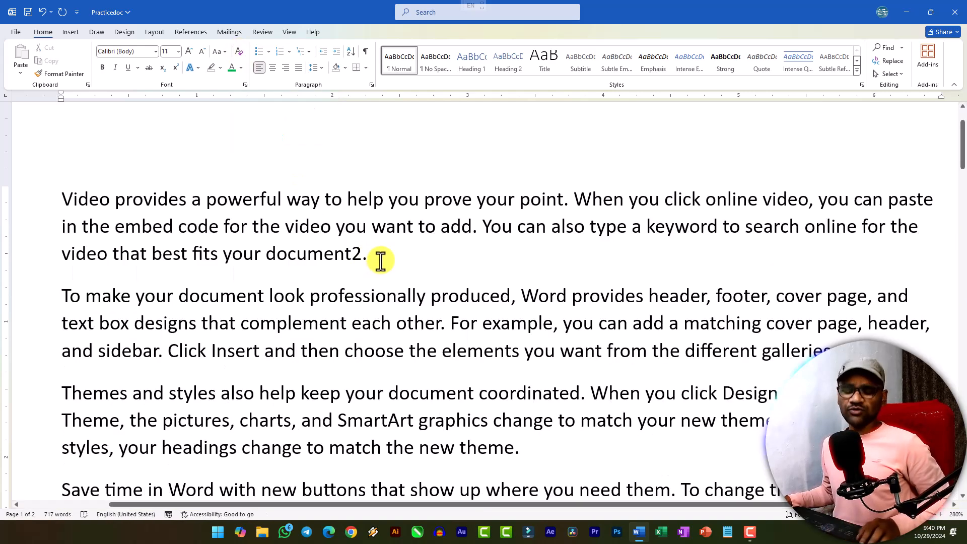
{"action": "key", "text": "ctrl+z"}
Open the full font settings at the end of the first paragraph and examine the complex script font, font style and font color choices
{"action": "left_click", "coordinate": [543, 325]}
{"action": "left_click_drag", "start_coordinate": [543, 326], "coordinate": [84, 172]}
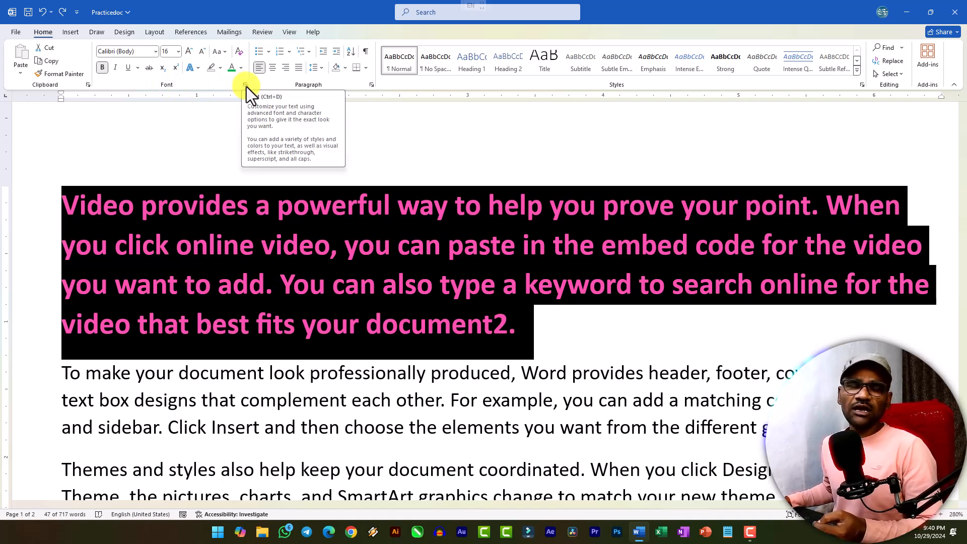
{"action": "left_click", "coordinate": [522, 345]}
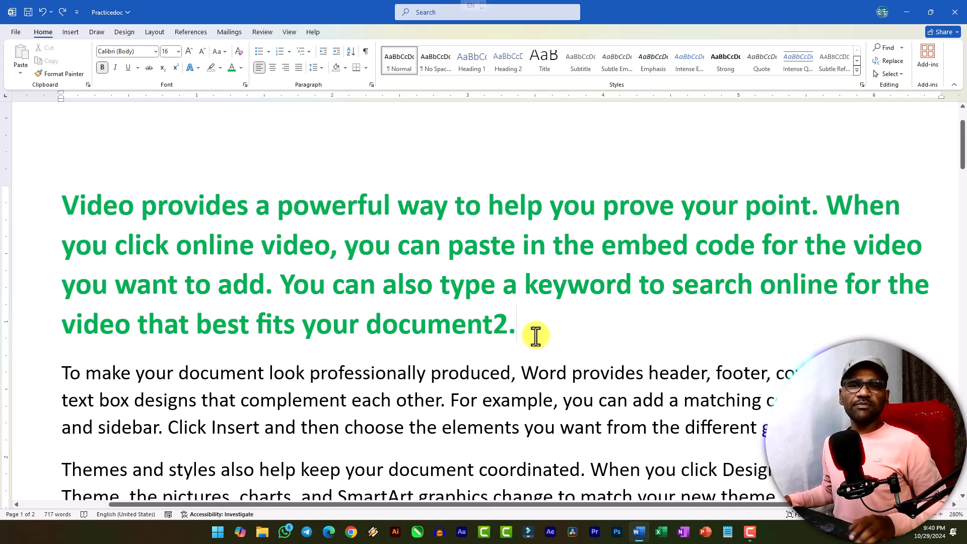
{"action": "left_click", "coordinate": [245, 85]}
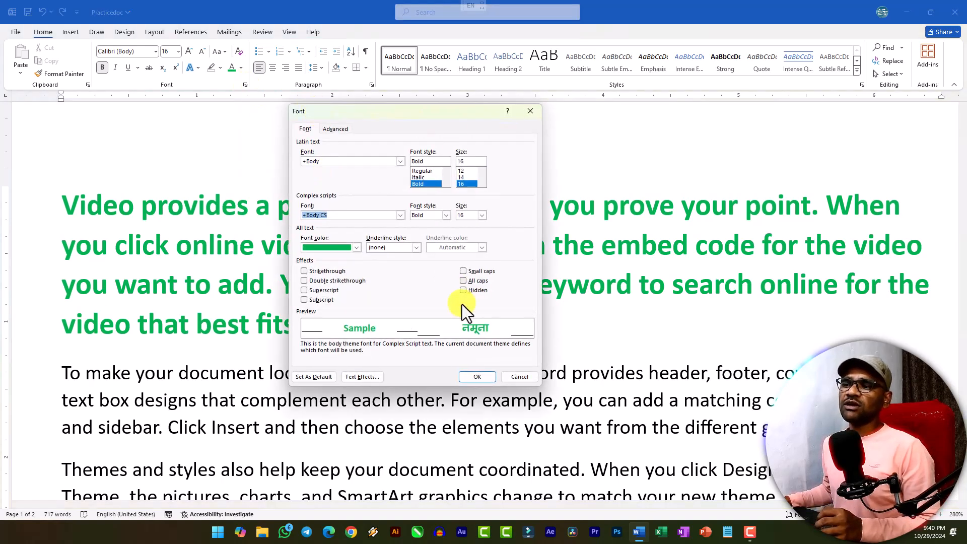
{"action": "left_click_drag", "start_coordinate": [419, 117], "coordinate": [377, 157]}
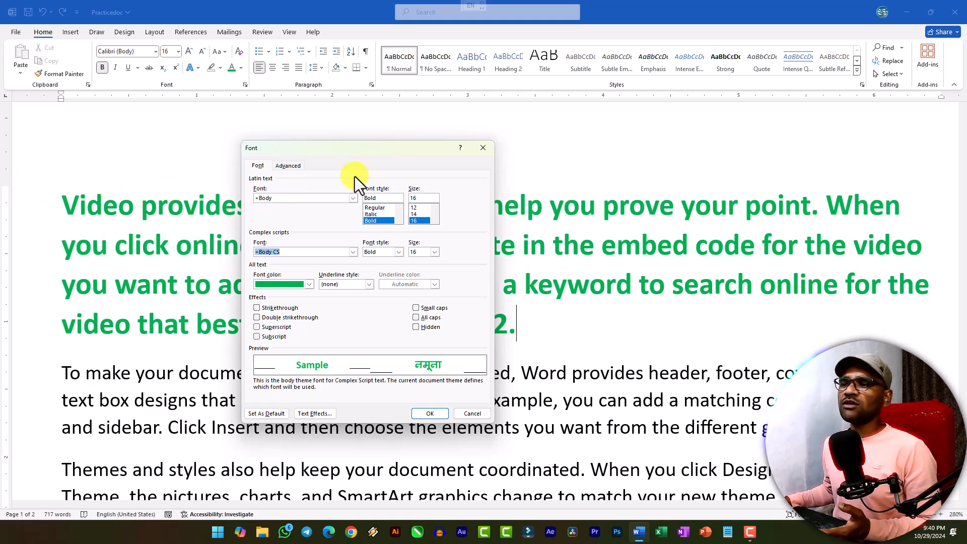
{"action": "mouse_move", "coordinate": [356, 151]}
{"action": "left_mouse_down"}
{"action": "mouse_move", "coordinate": [373, 126]}
{"action": "mouse_move", "coordinate": [351, 136]}
{"action": "left_mouse_up"}
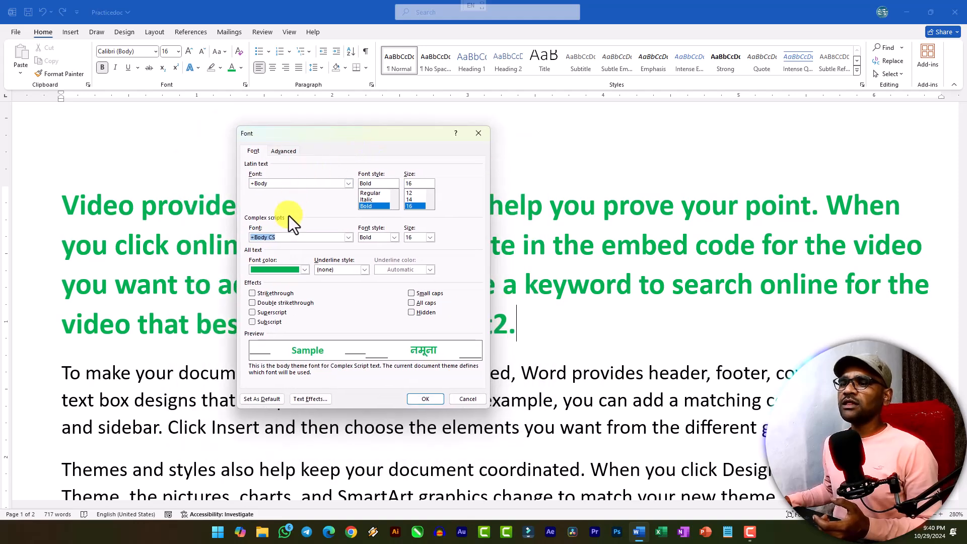
{"action": "left_click", "coordinate": [349, 237]}
{"action": "left_click", "coordinate": [349, 237]}
{"action": "left_click", "coordinate": [396, 242]}
{"action": "left_click", "coordinate": [395, 240]}
{"action": "left_click", "coordinate": [304, 270]}
{"action": "left_click", "coordinate": [303, 268]}
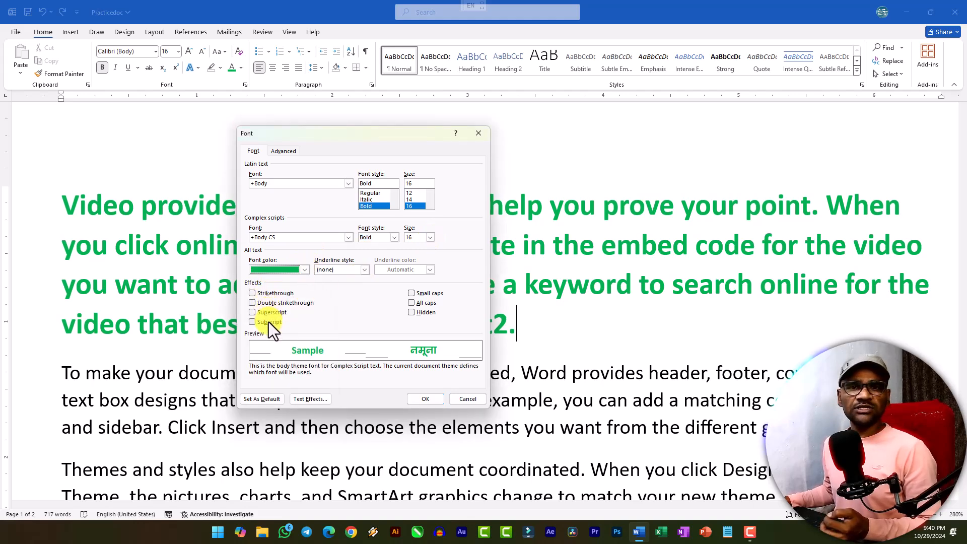
Try the Small caps and All caps effects in the font settings and switch both off again
{"action": "left_click", "coordinate": [415, 294]}
{"action": "left_click", "coordinate": [413, 295]}
{"action": "left_click", "coordinate": [412, 301]}
{"action": "left_click", "coordinate": [411, 303]}
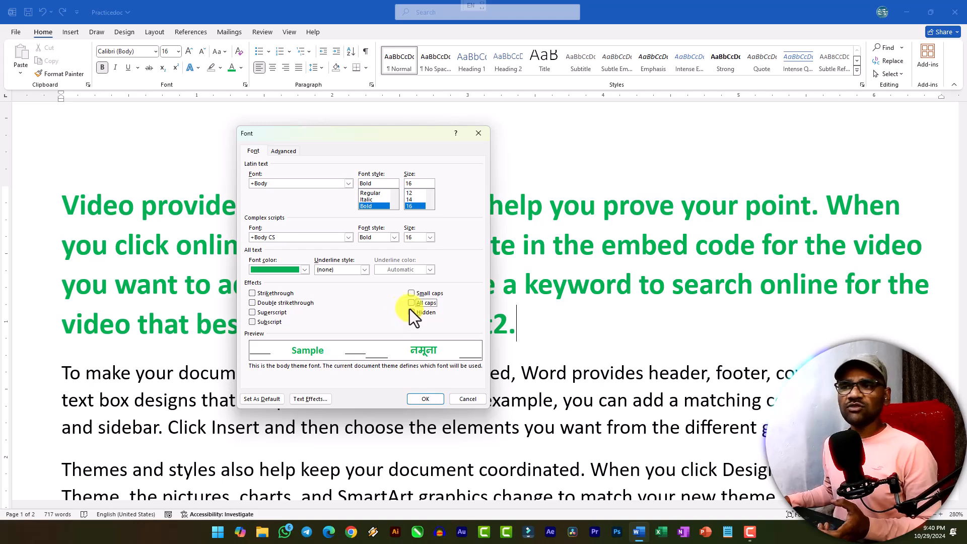
Examine the advanced font settings for character scale, spacing, position and number spacing, keeping spacing at Normal
{"action": "left_click", "coordinate": [280, 151]}
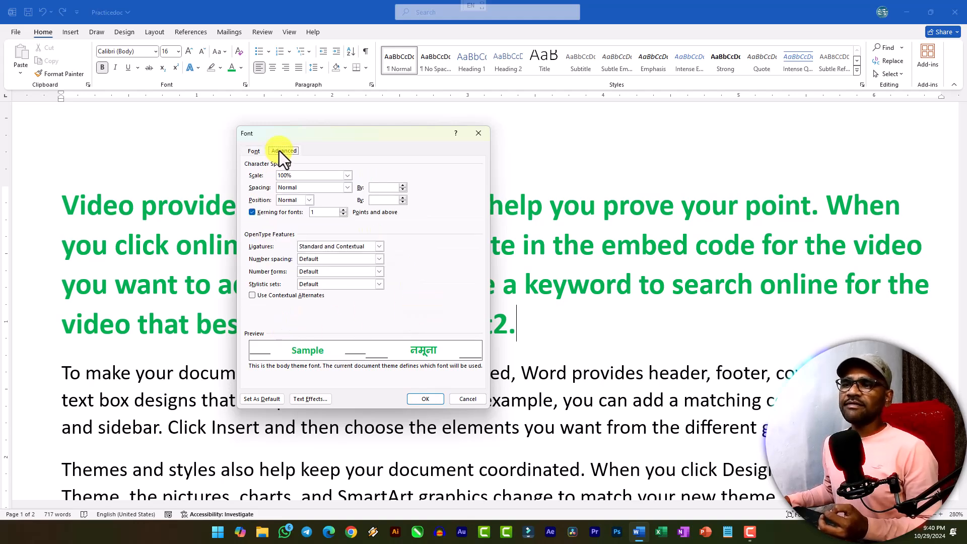
{"action": "double_click", "coordinate": [283, 176]}
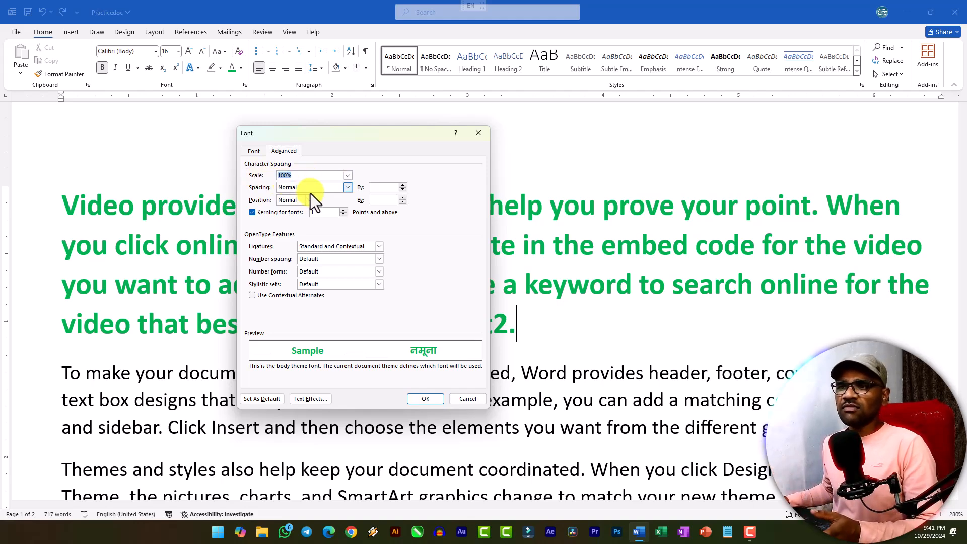
{"action": "left_click", "coordinate": [312, 192]}
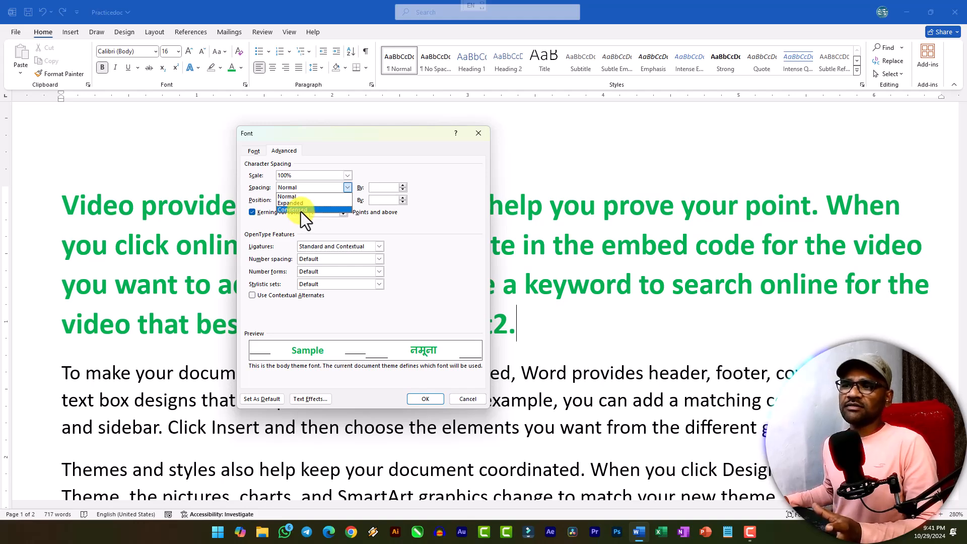
{"action": "left_click", "coordinate": [284, 197]}
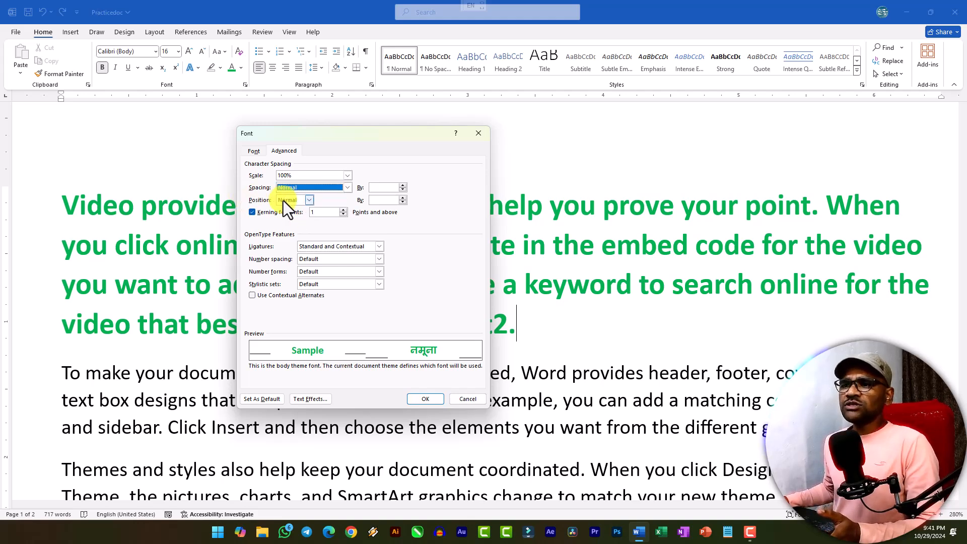
{"action": "left_click", "coordinate": [310, 201]}
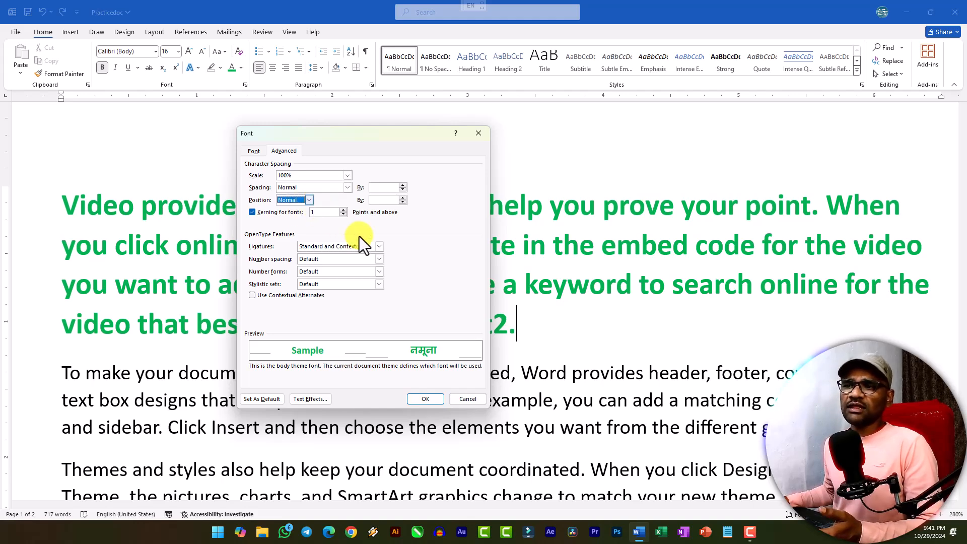
{"action": "left_click", "coordinate": [361, 259]}
{"action": "left_click", "coordinate": [361, 258]}
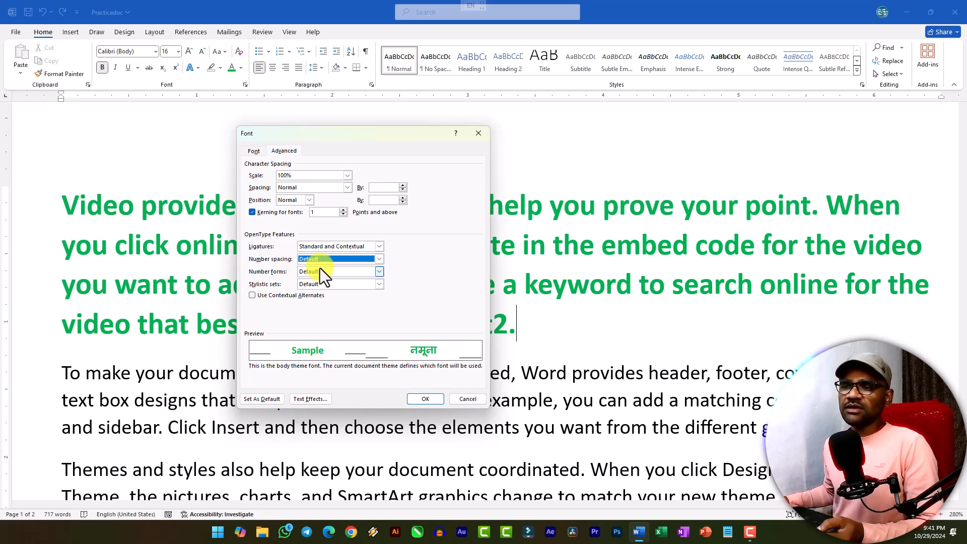
Examine the text fill options and the shadow, reflection and glow effect categories, and leave the font settings without applying changes
{"action": "left_click", "coordinate": [311, 399]}
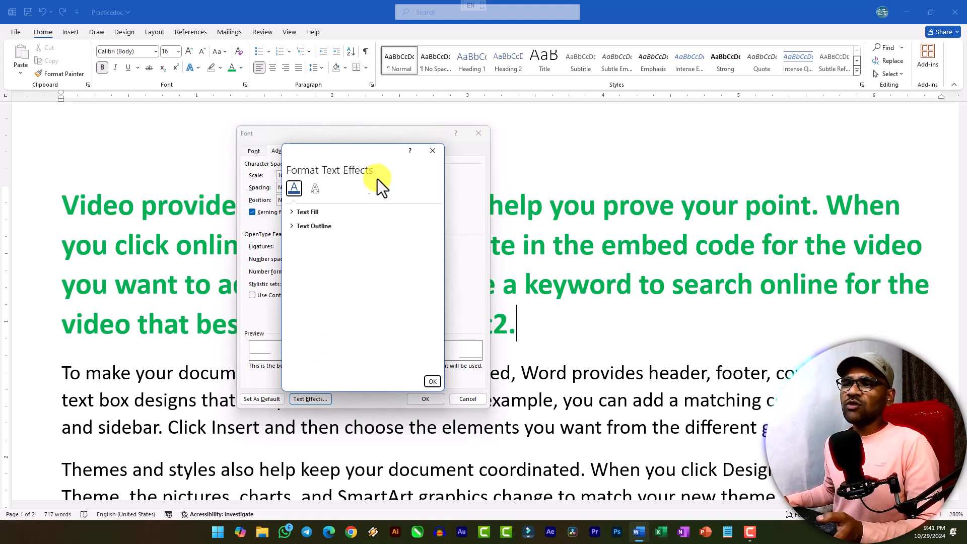
{"action": "left_click", "coordinate": [304, 211]}
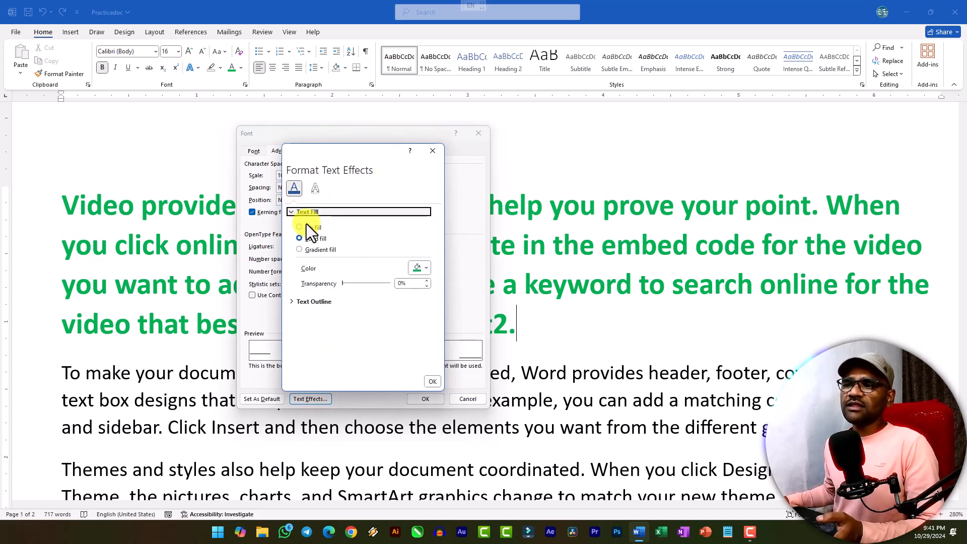
{"action": "left_click", "coordinate": [293, 209]}
{"action": "left_click", "coordinate": [316, 188]}
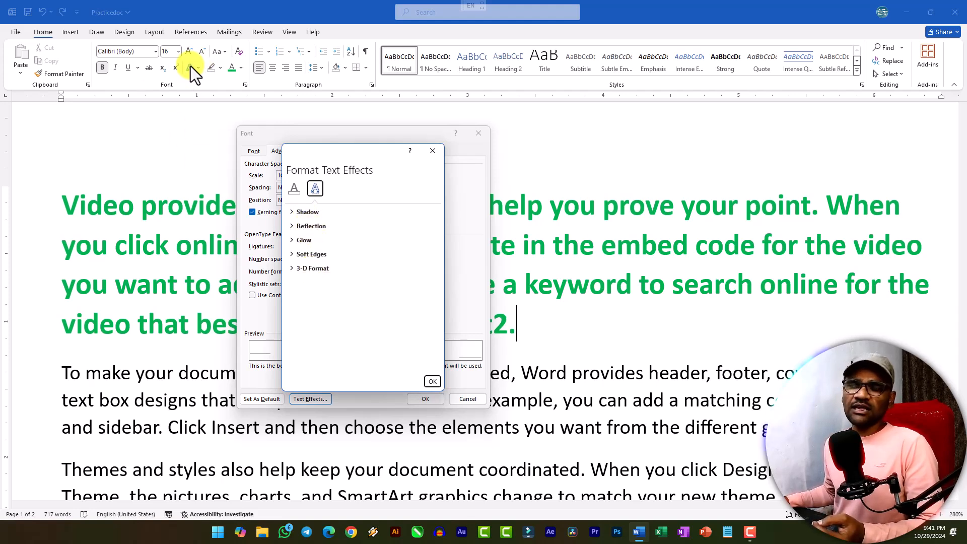
{"action": "left_click", "coordinate": [433, 382]}
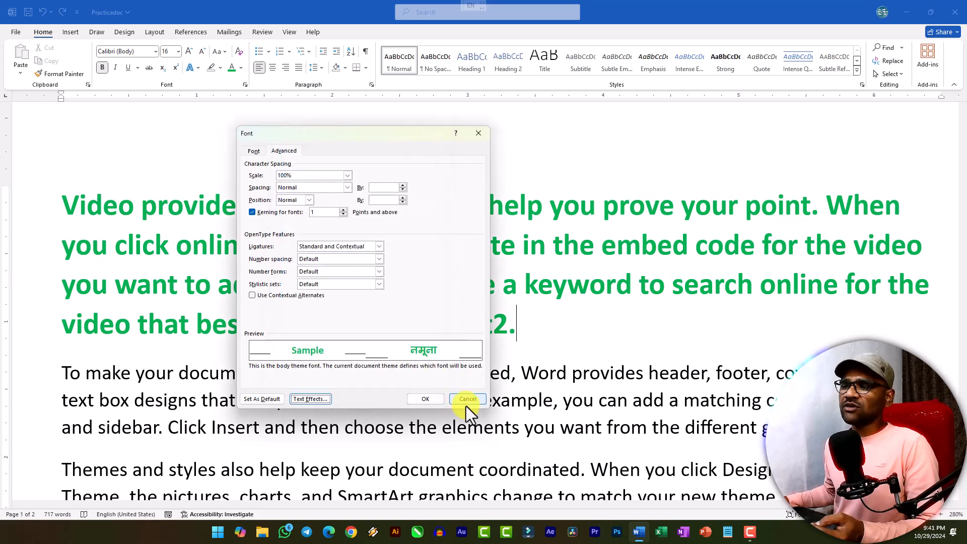
{"action": "left_click", "coordinate": [464, 399]}
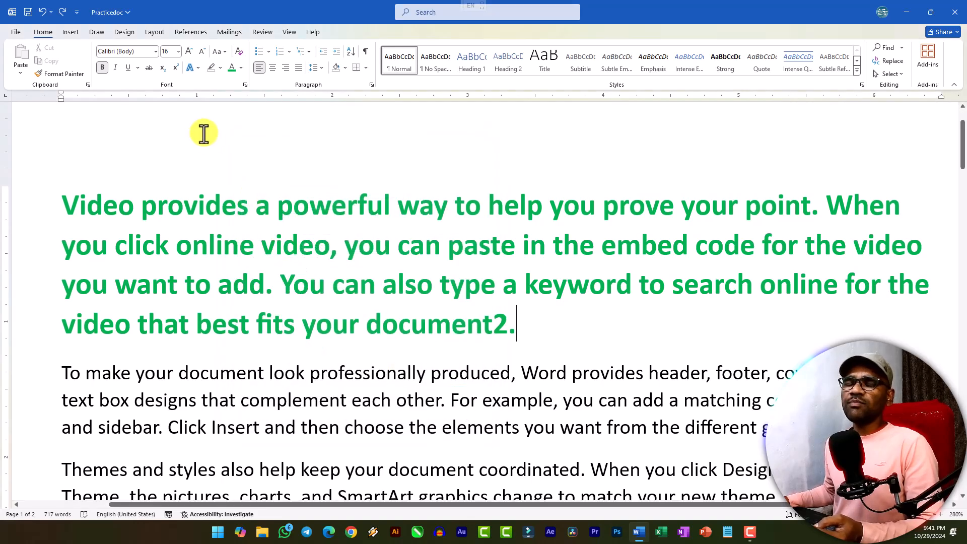